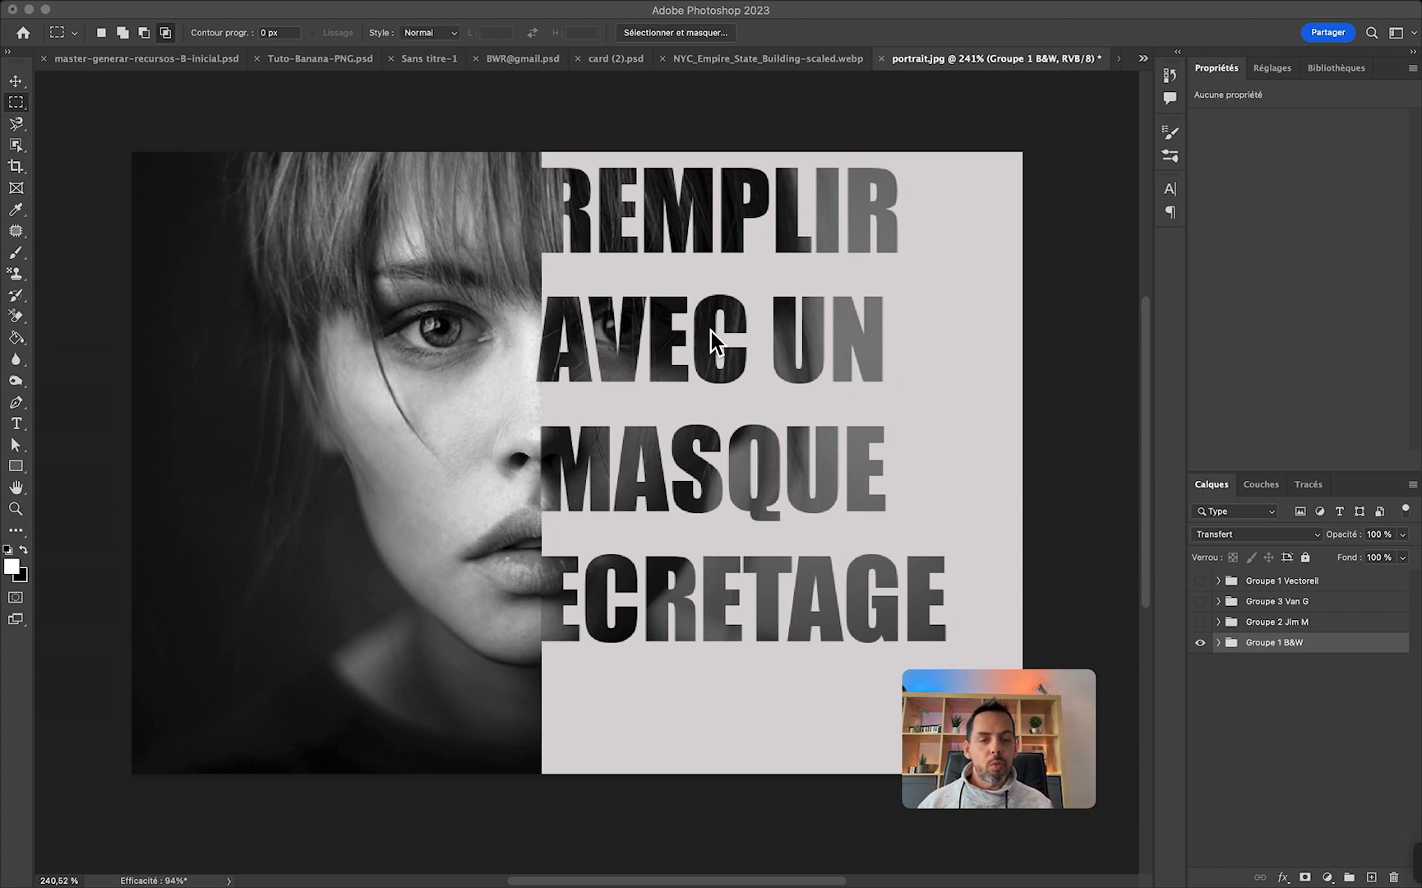
Hide the group Groupe 1 B&W, place portrait.jpg at full canvas size and move its layer below all the groups
left_click(1270, 642)
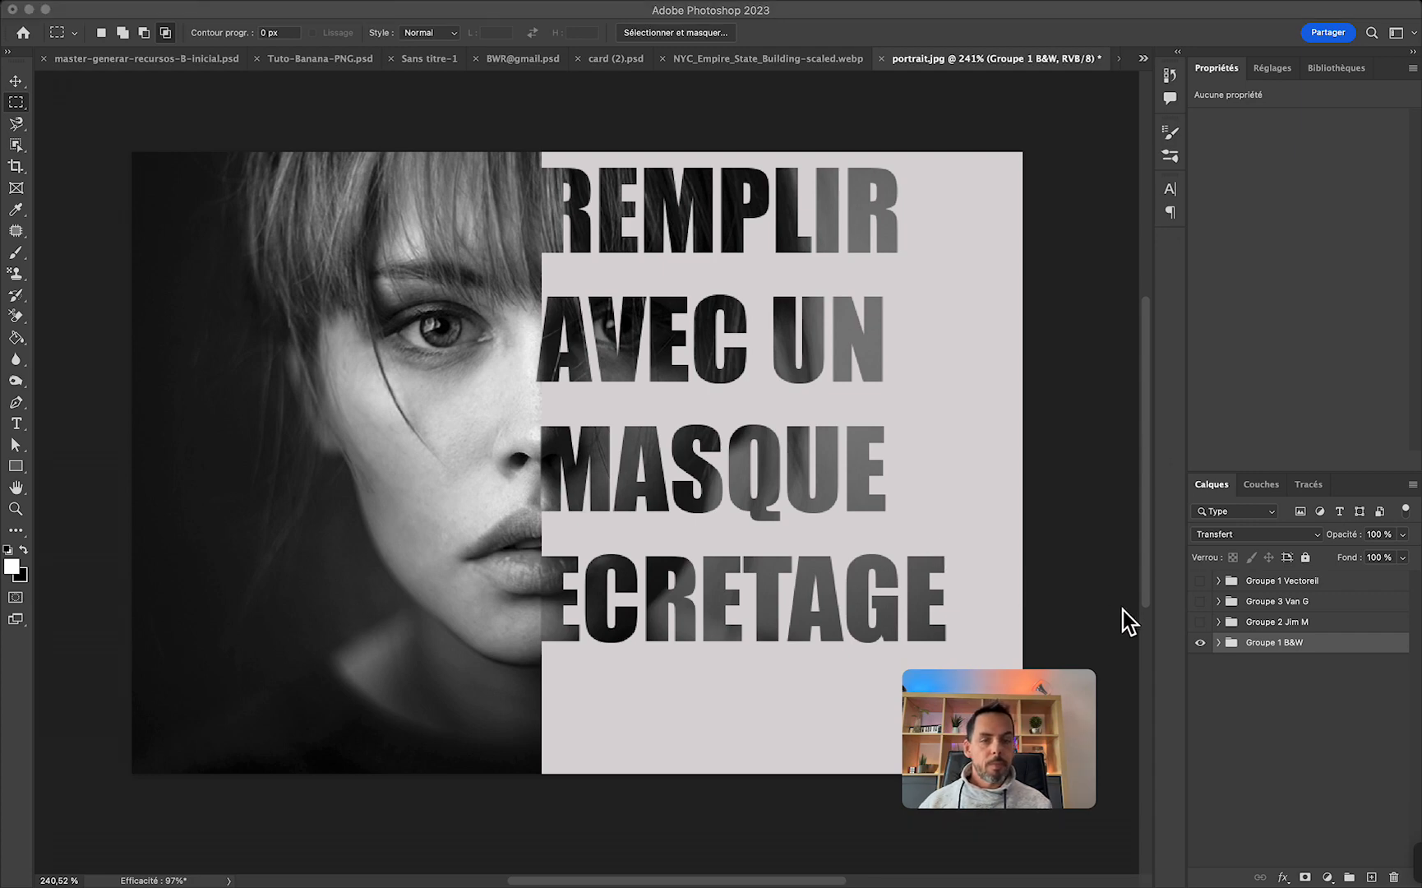
left_click(1200, 642)
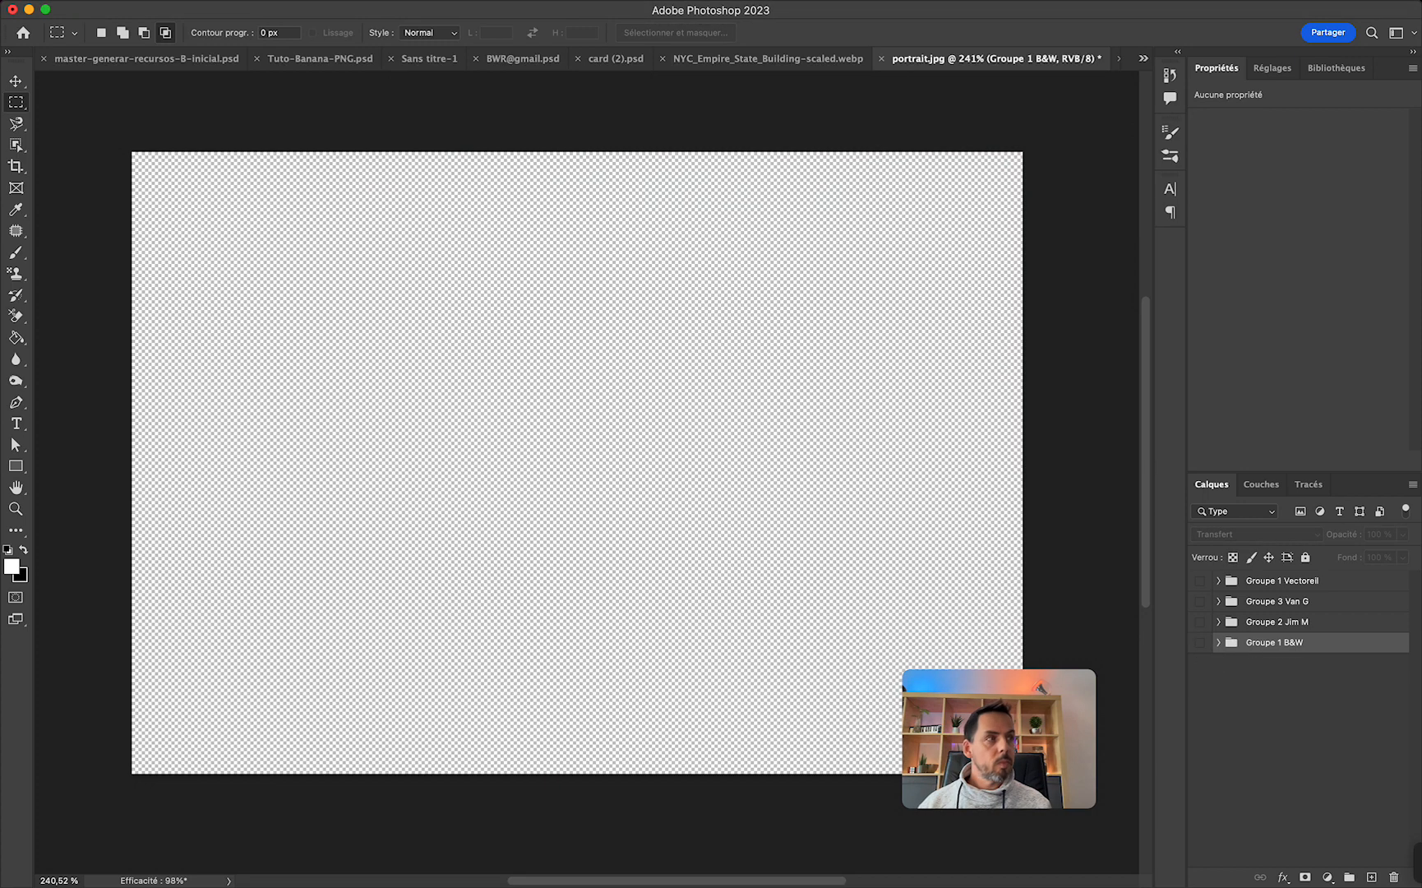
left_click_drag(278, 556, 439, 409)
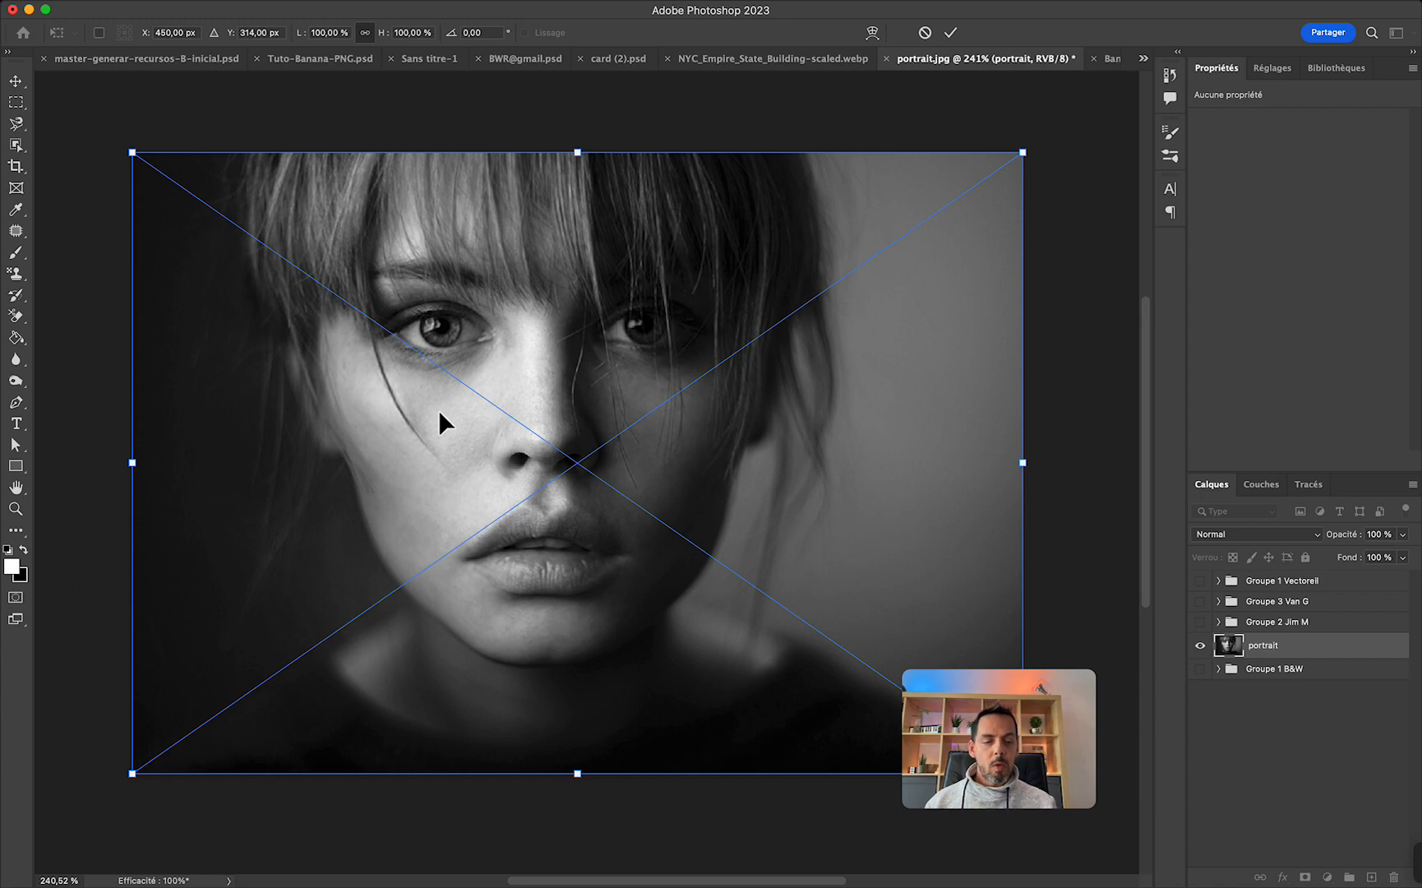
key("Return")
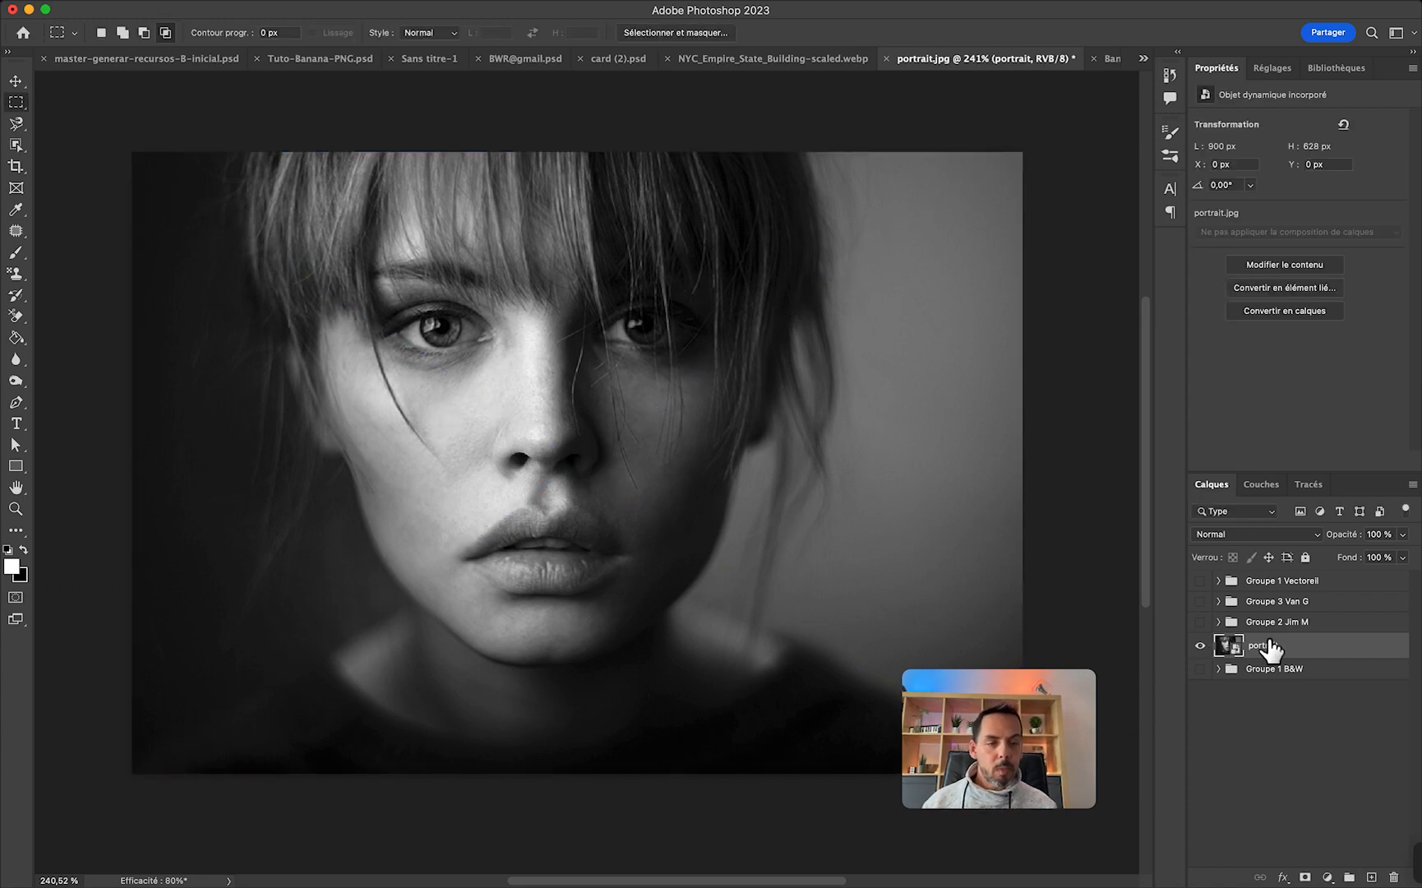
left_click_drag(1262, 648, 1273, 690)
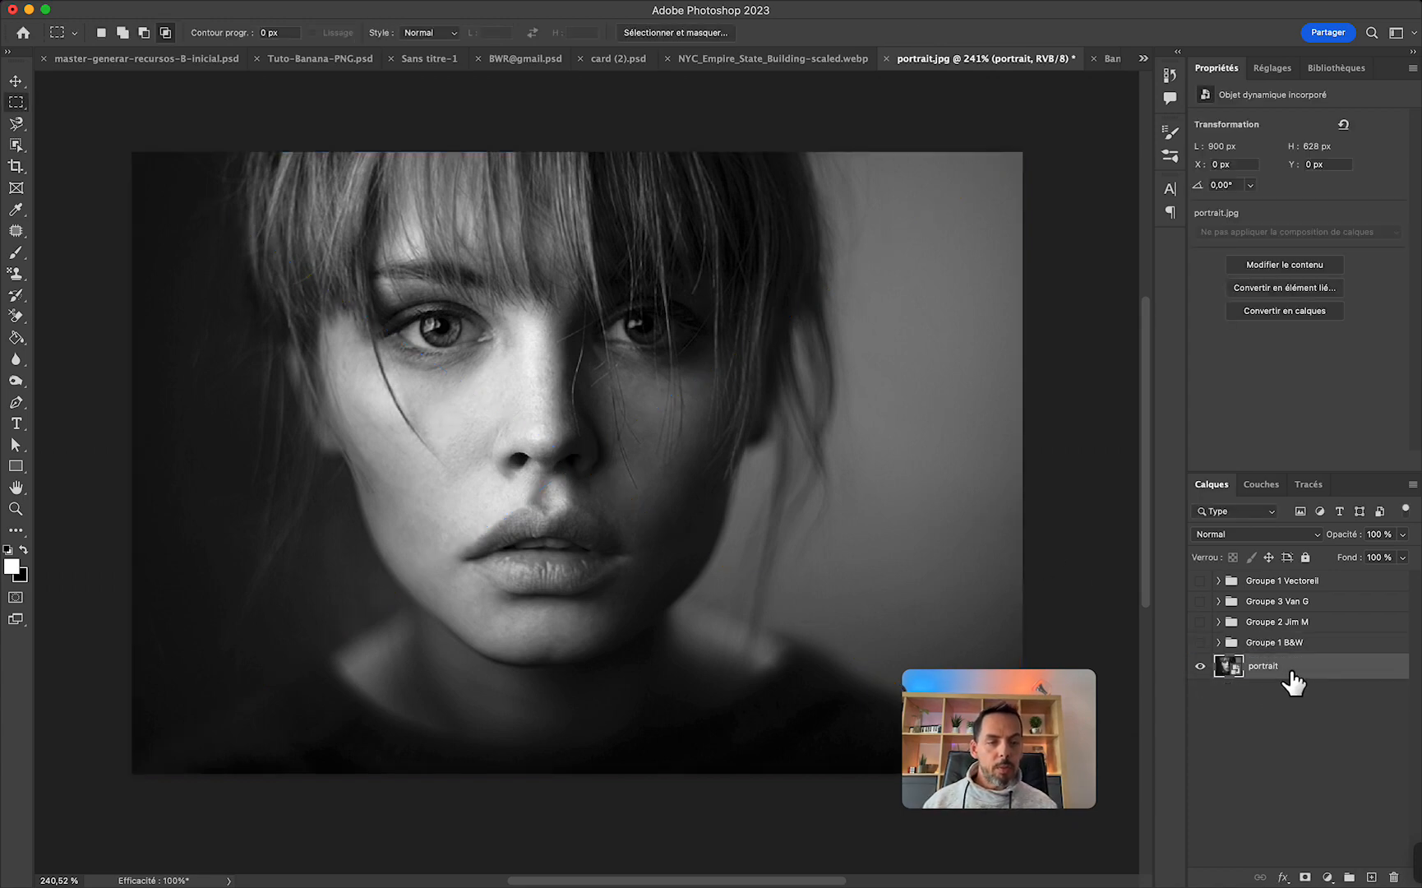
Duplicate the portrait layer as "portrait copie" within the same document
right_click(1289, 670)
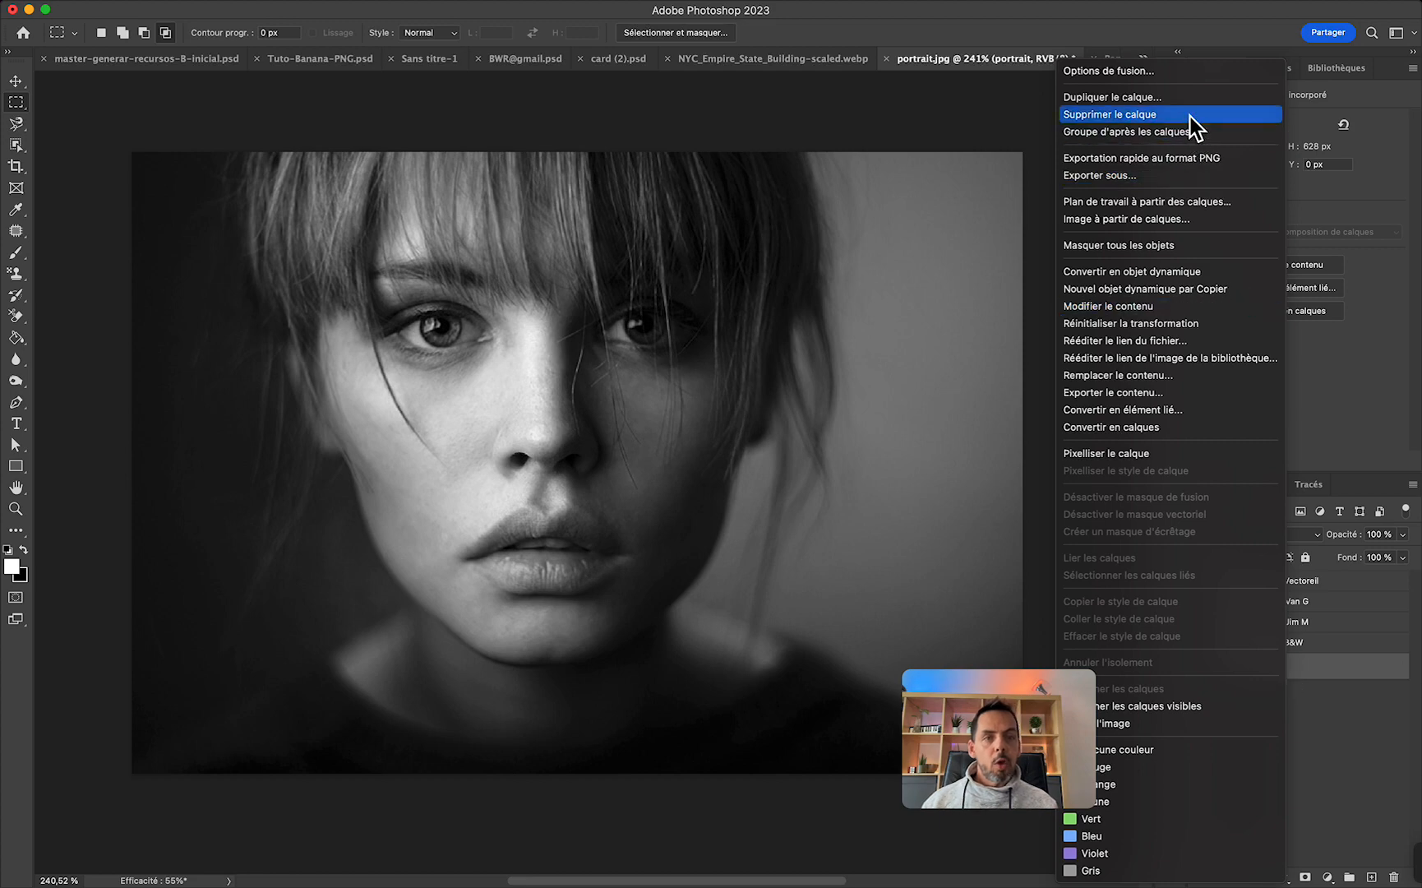
left_click(1178, 97)
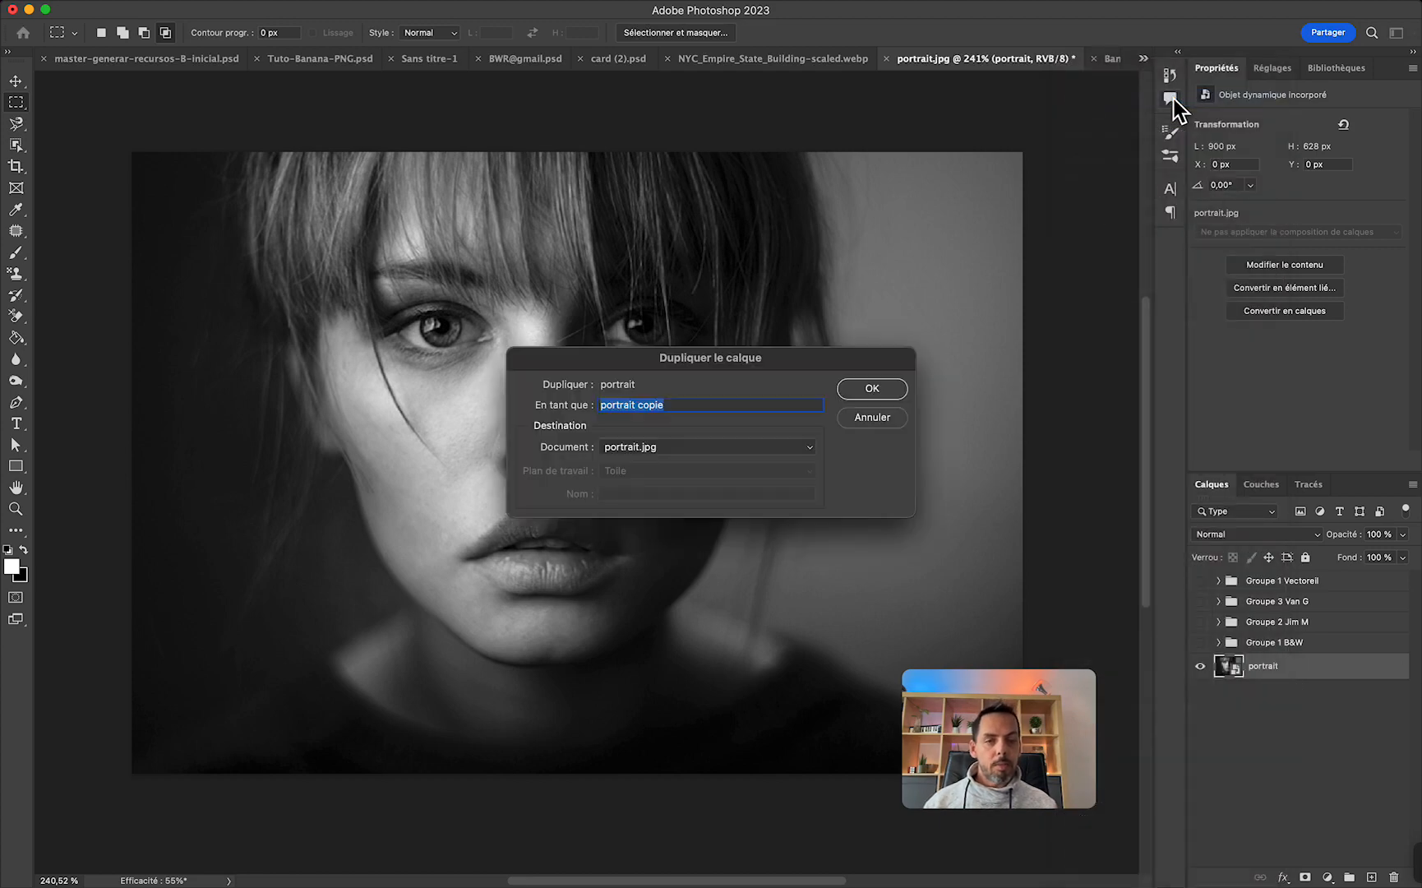
key("Return")
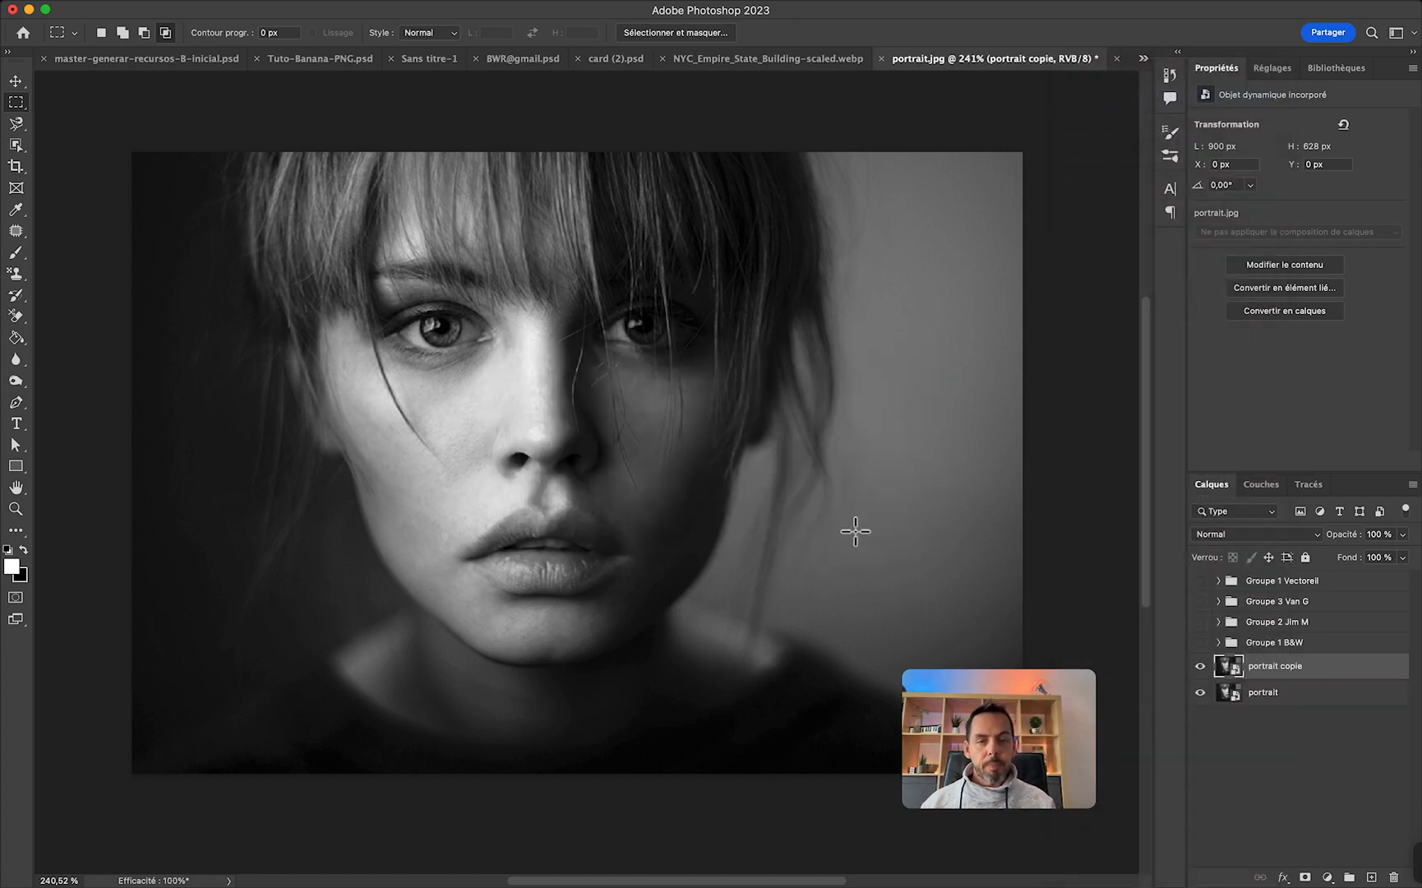
Add a white-filled layer beneath both portrait layers and move portrait copie below portrait
left_click(1371, 878)
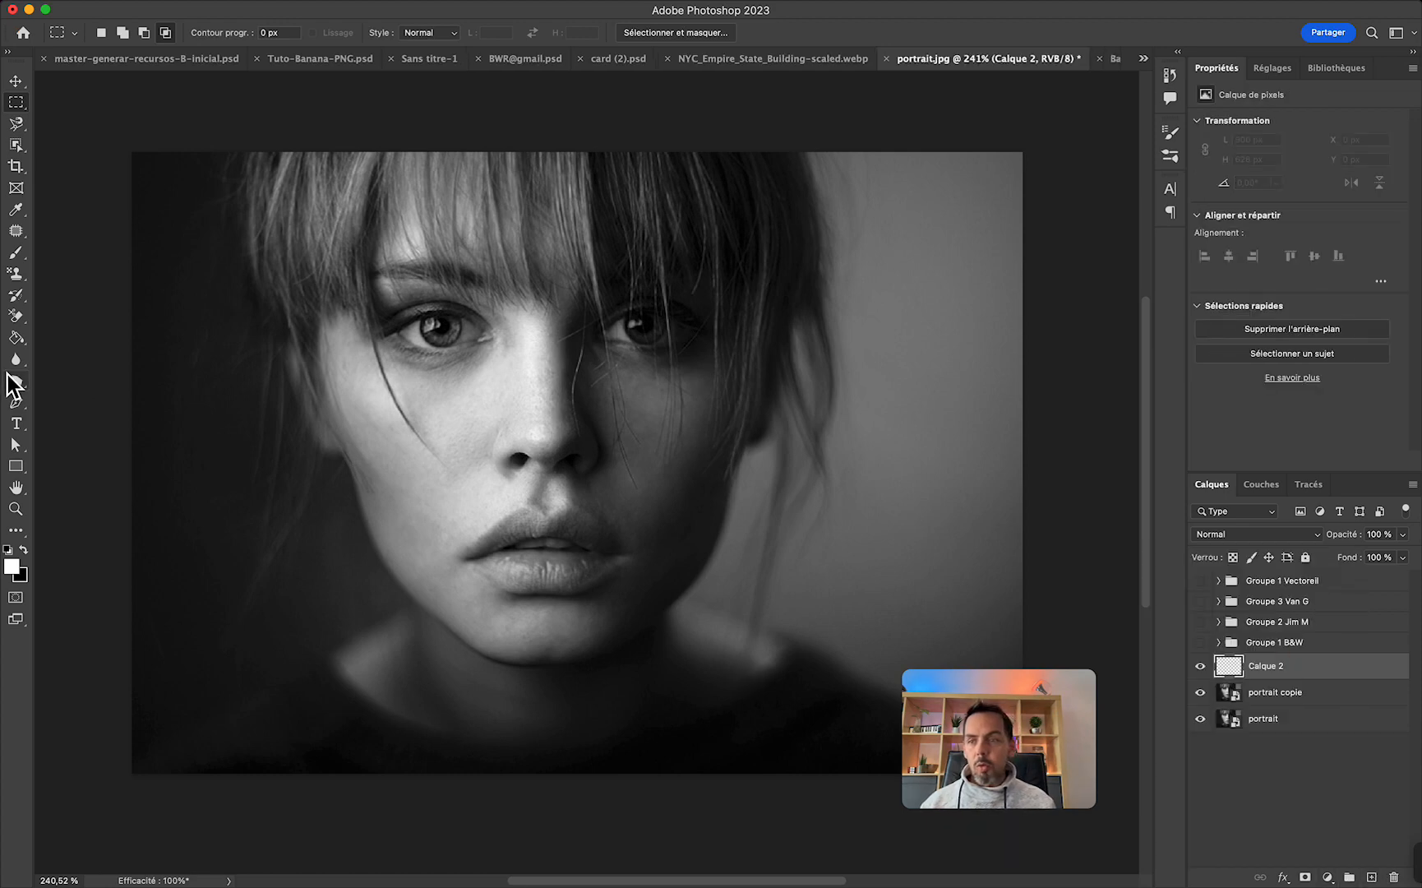
left_click(16, 338)
left_click(554, 395)
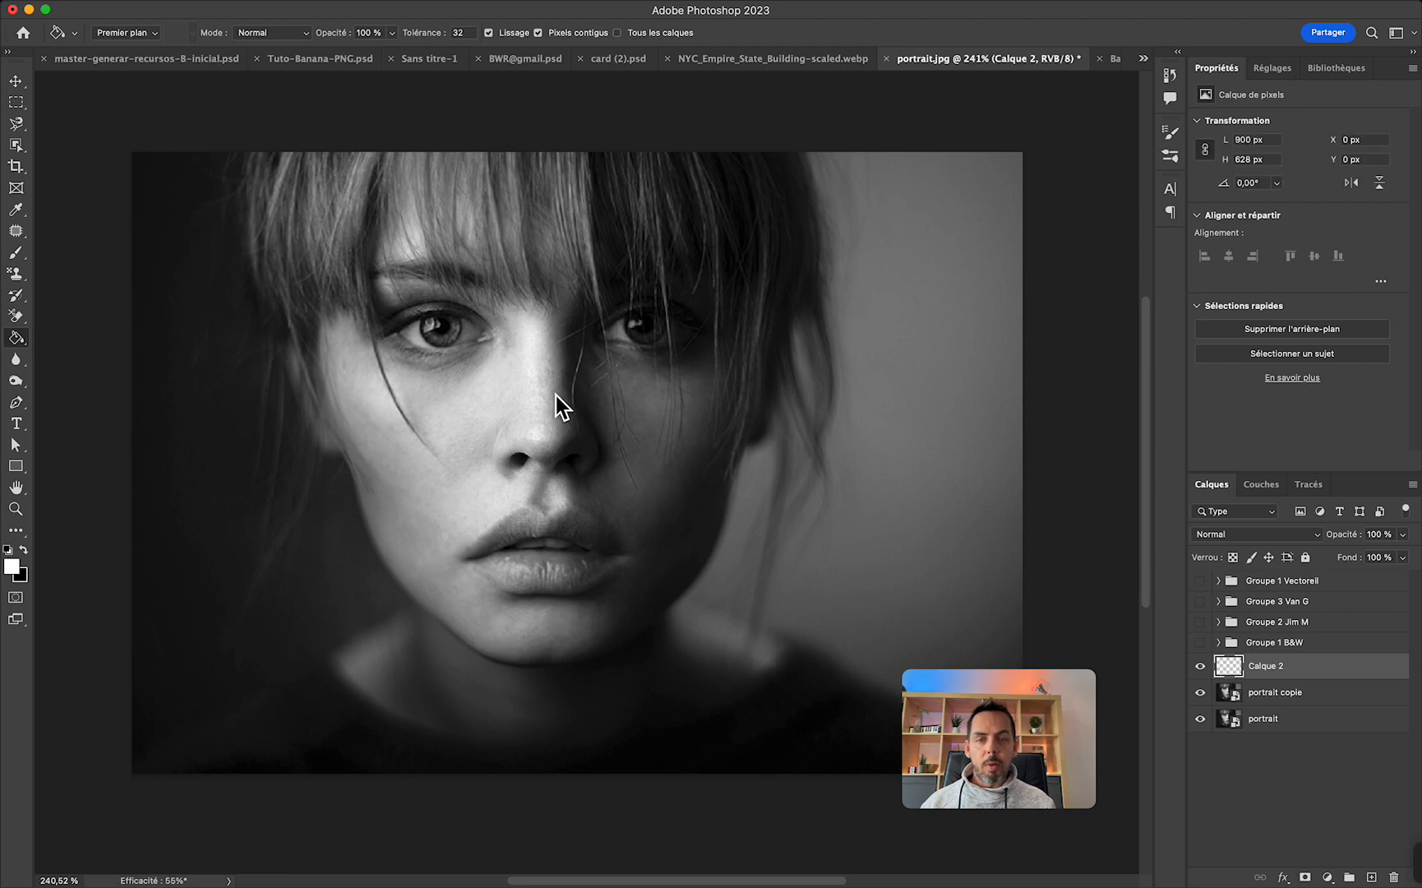
left_click_drag(1247, 666, 1268, 750)
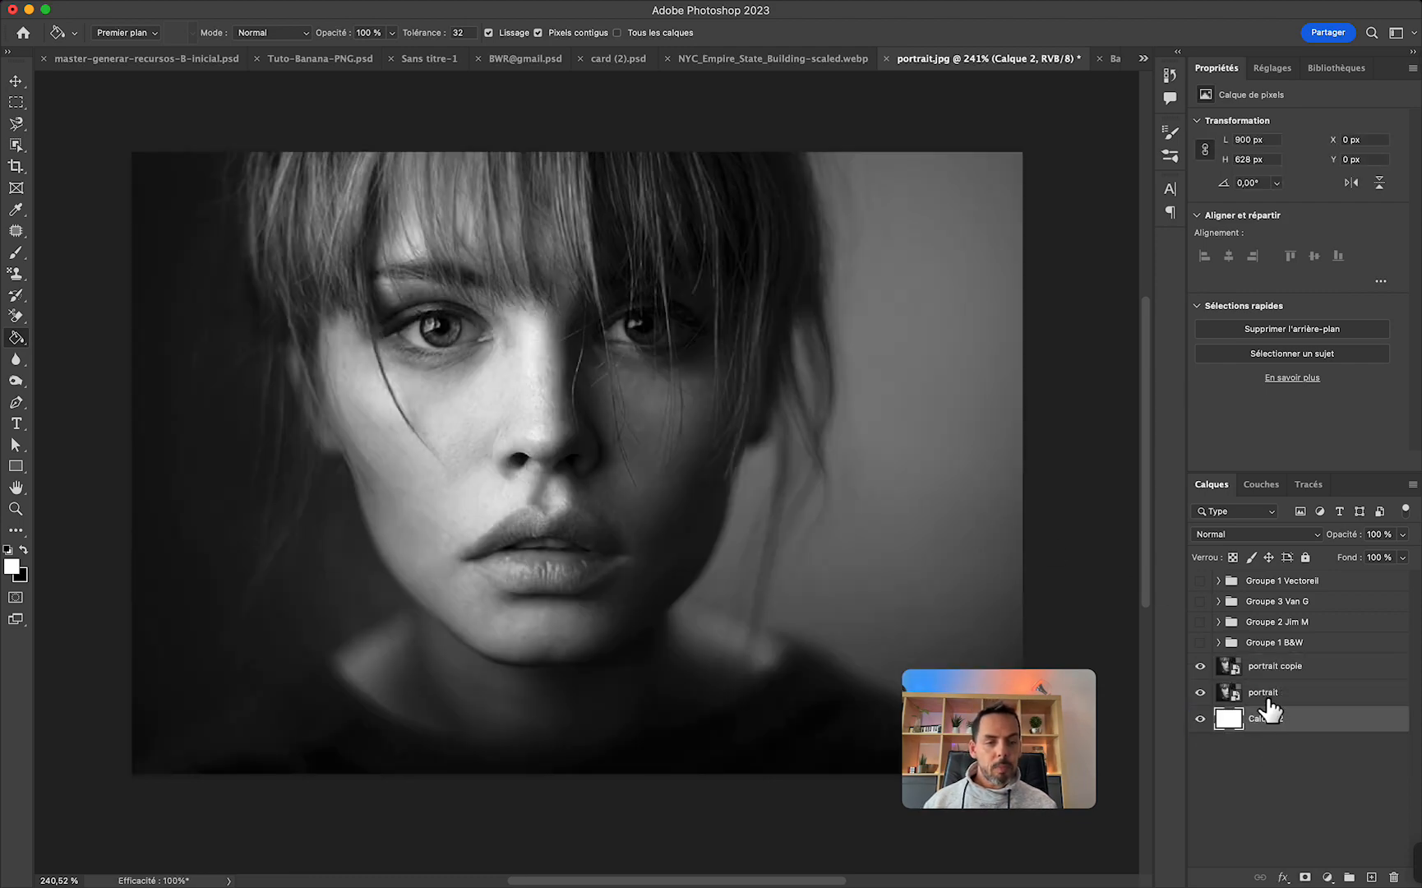
left_click_drag(1269, 671, 1266, 690)
Above portrait, add the text "REMPLIR AVEC UN MASQUE ECRETAGE" over the image's right half, starting slightly below its upper edge
left_click(1263, 668)
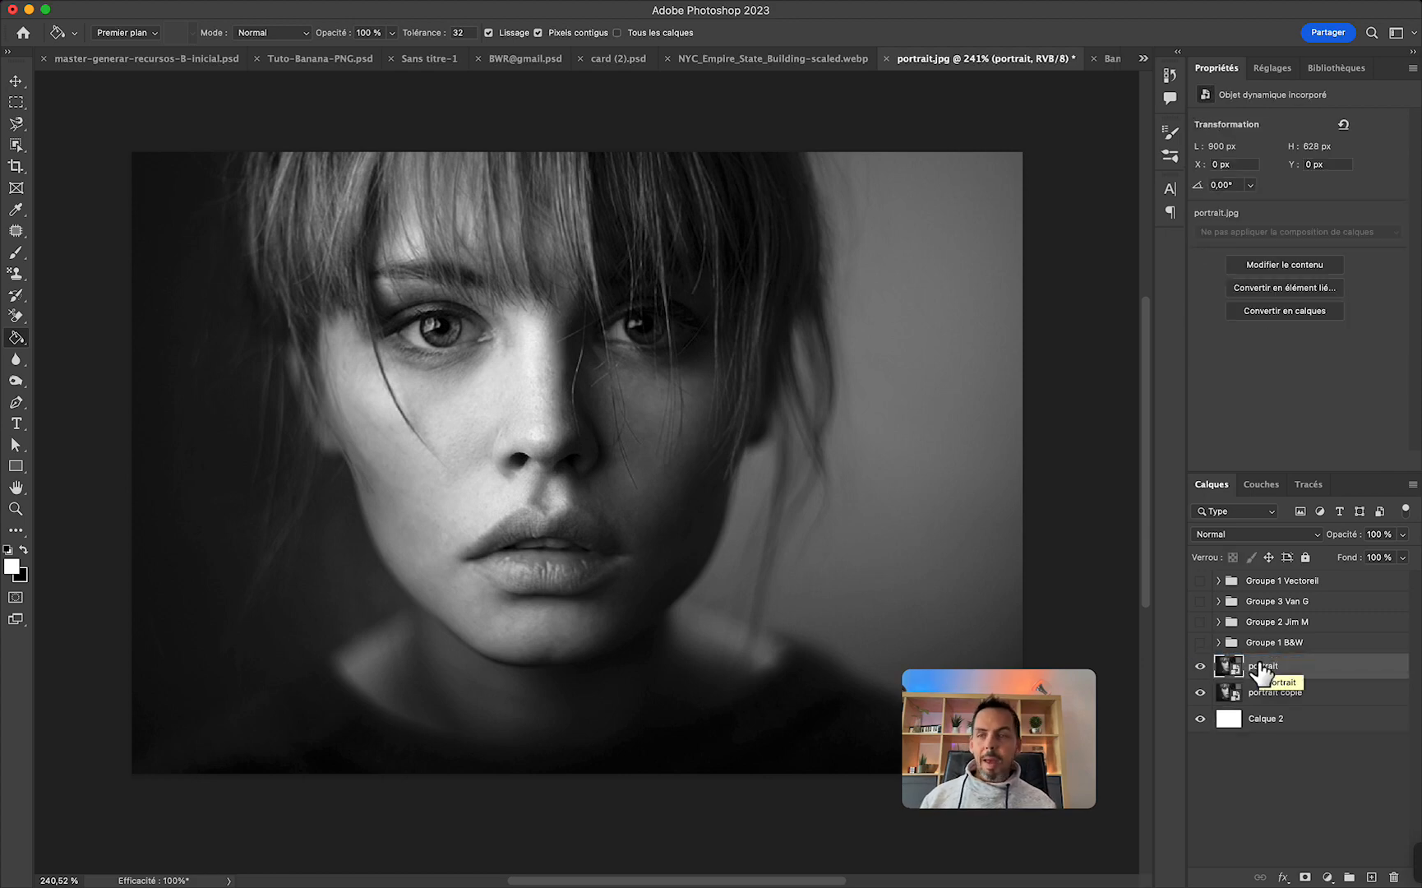
key("t")
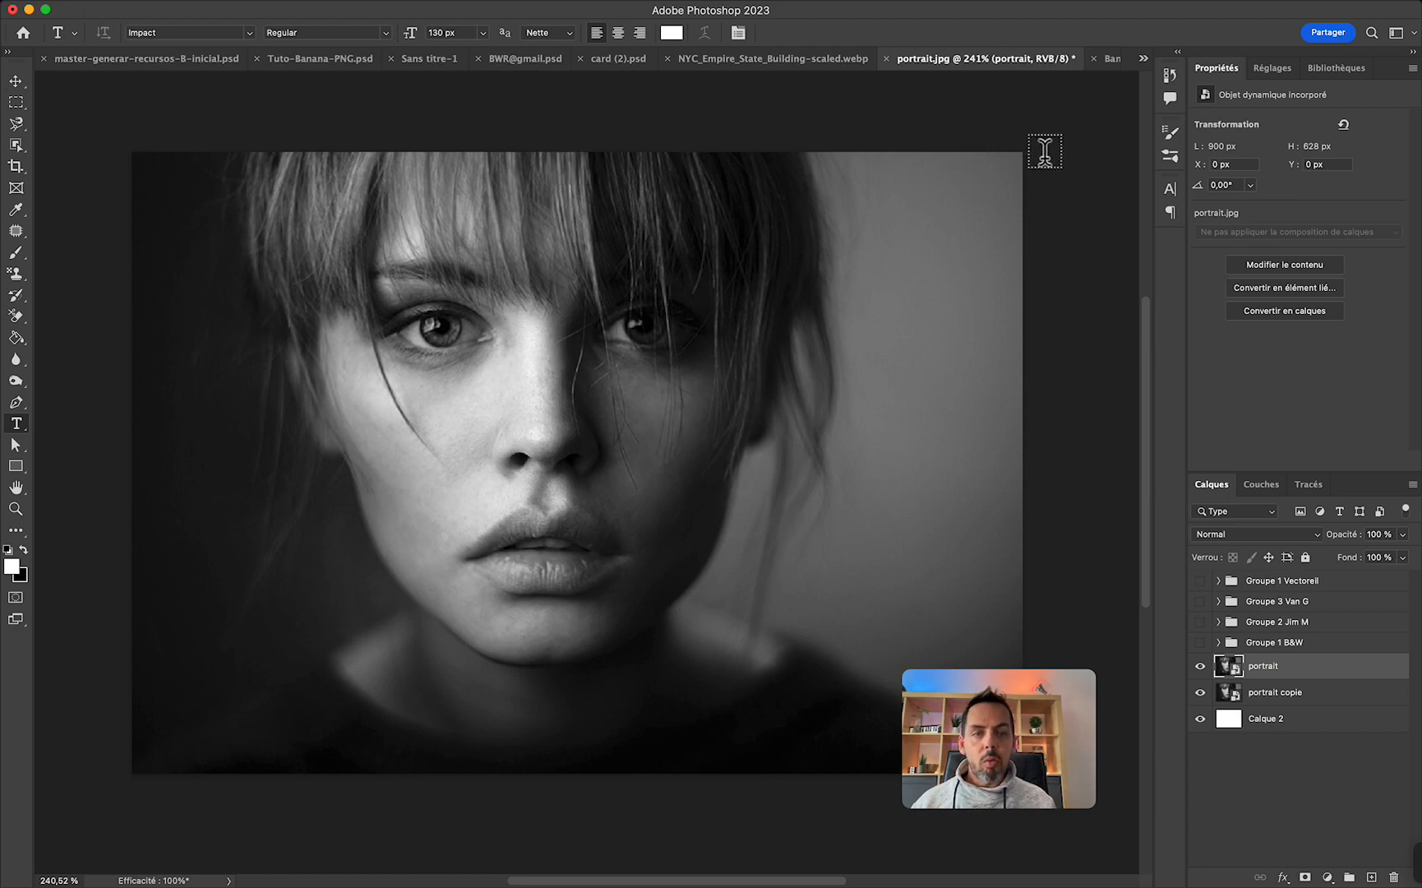
left_click_drag(1035, 153, 541, 771)
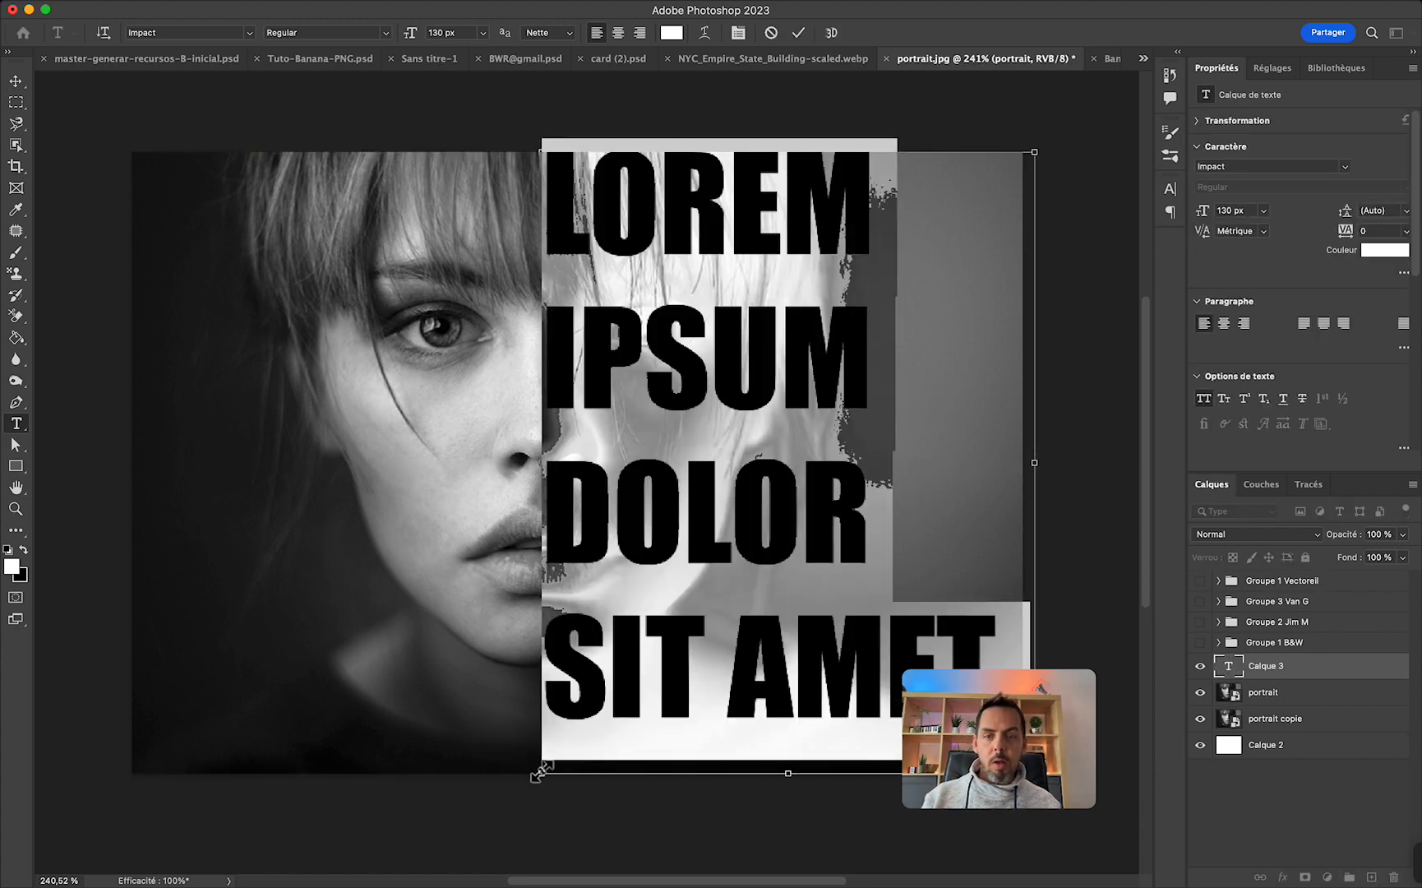
type("REMPLIR AVEC UN MASQUE ECRETAGE")
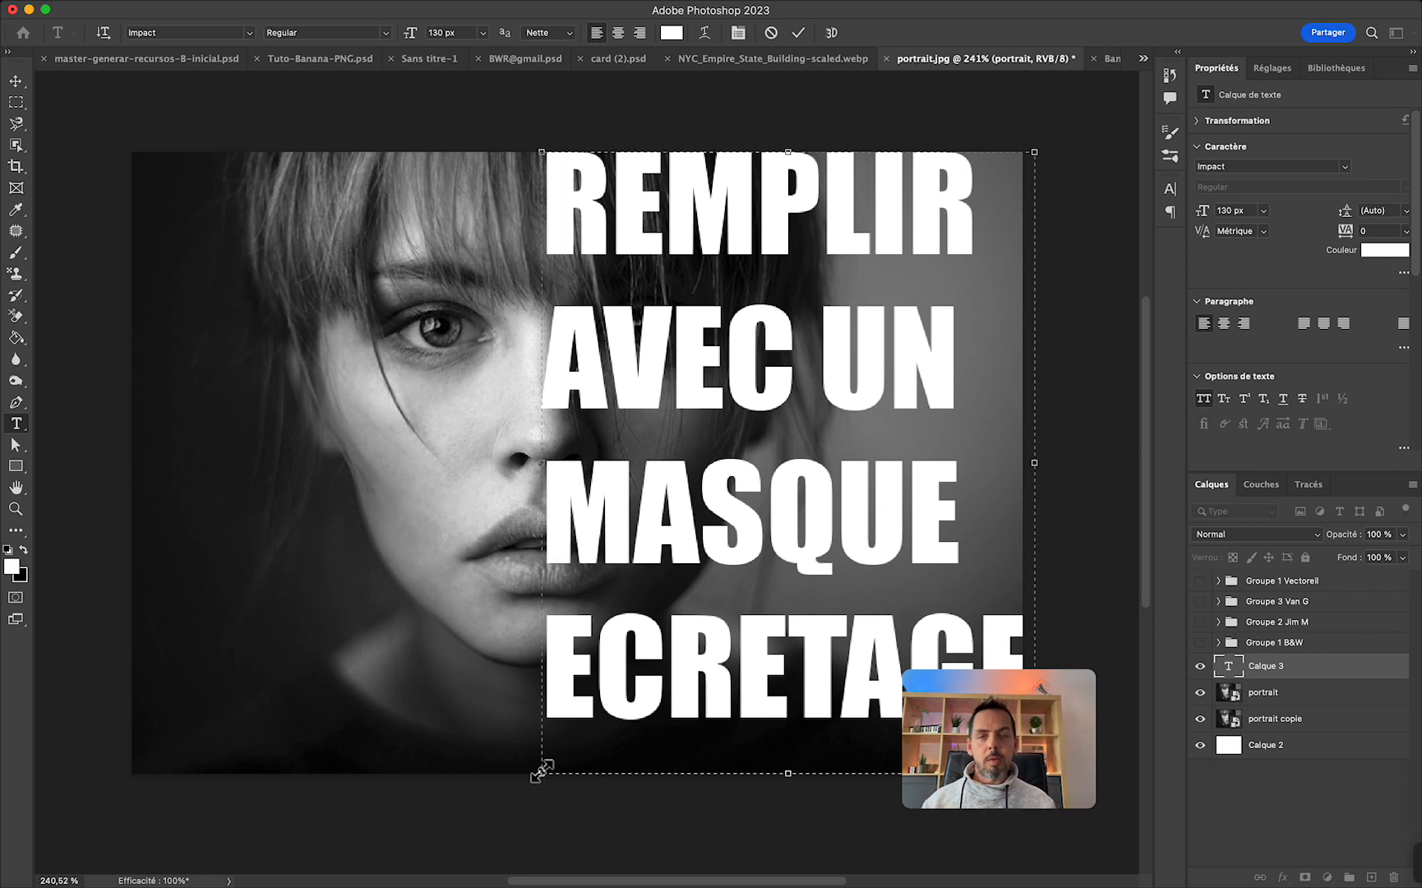
left_click_drag(792, 158, 785, 165)
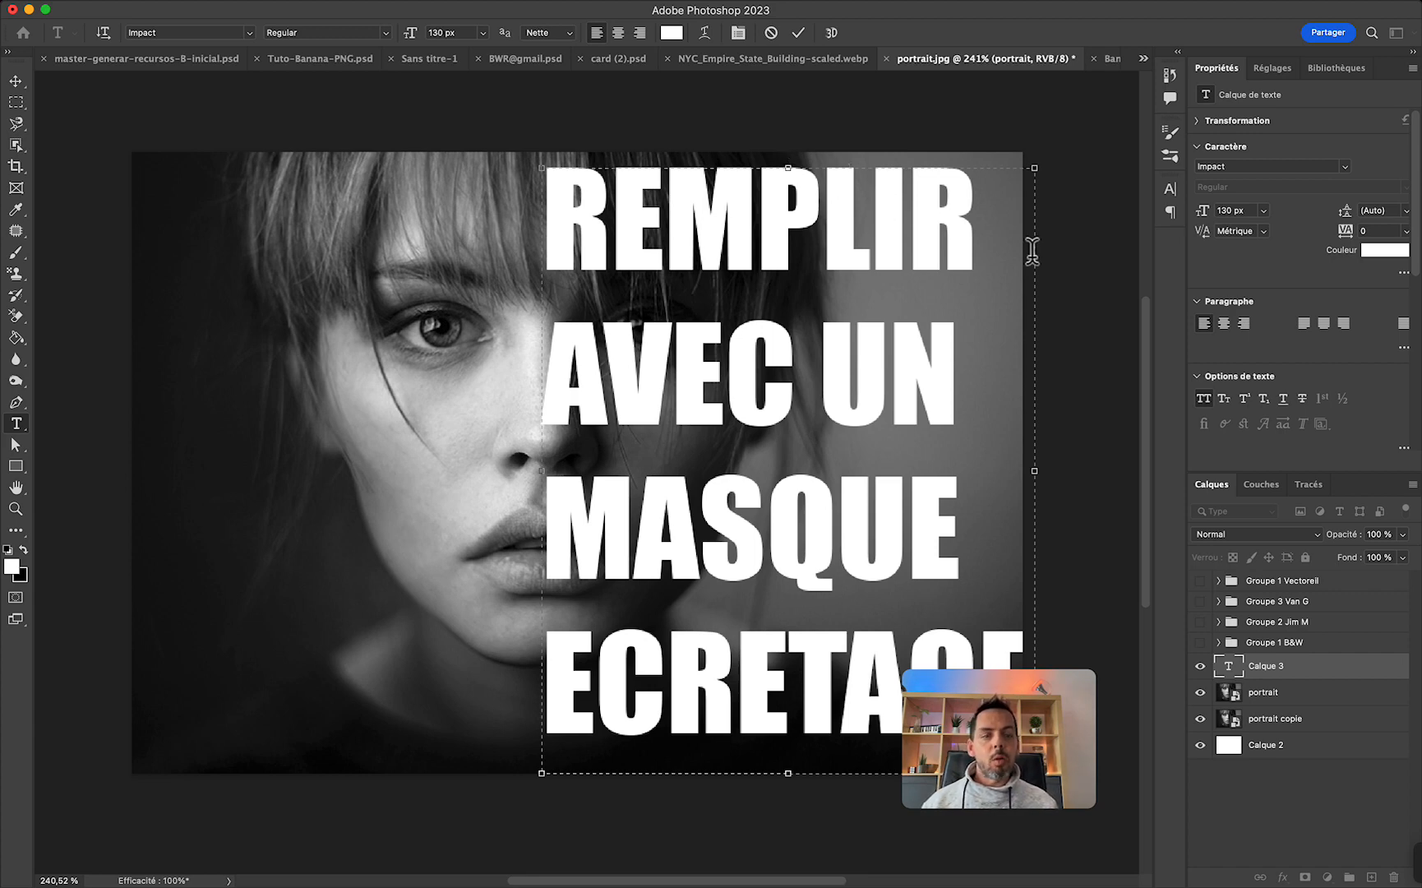
left_click(1273, 707)
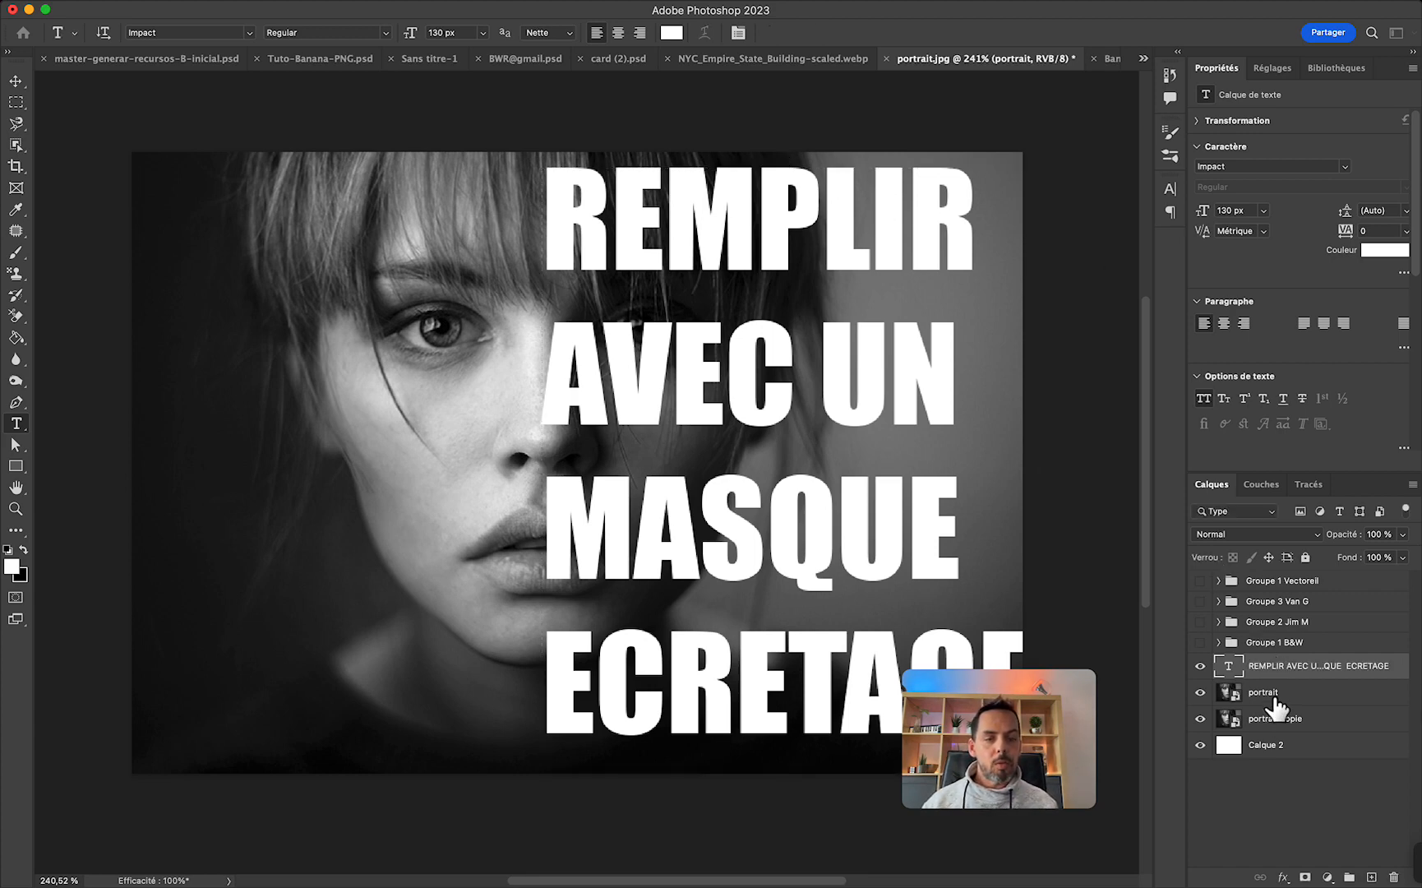
Move portrait above the text layer and clip it to the text, hiding portrait copie to check the fill
left_click(1268, 704)
left_click_drag(1270, 703, 1270, 674)
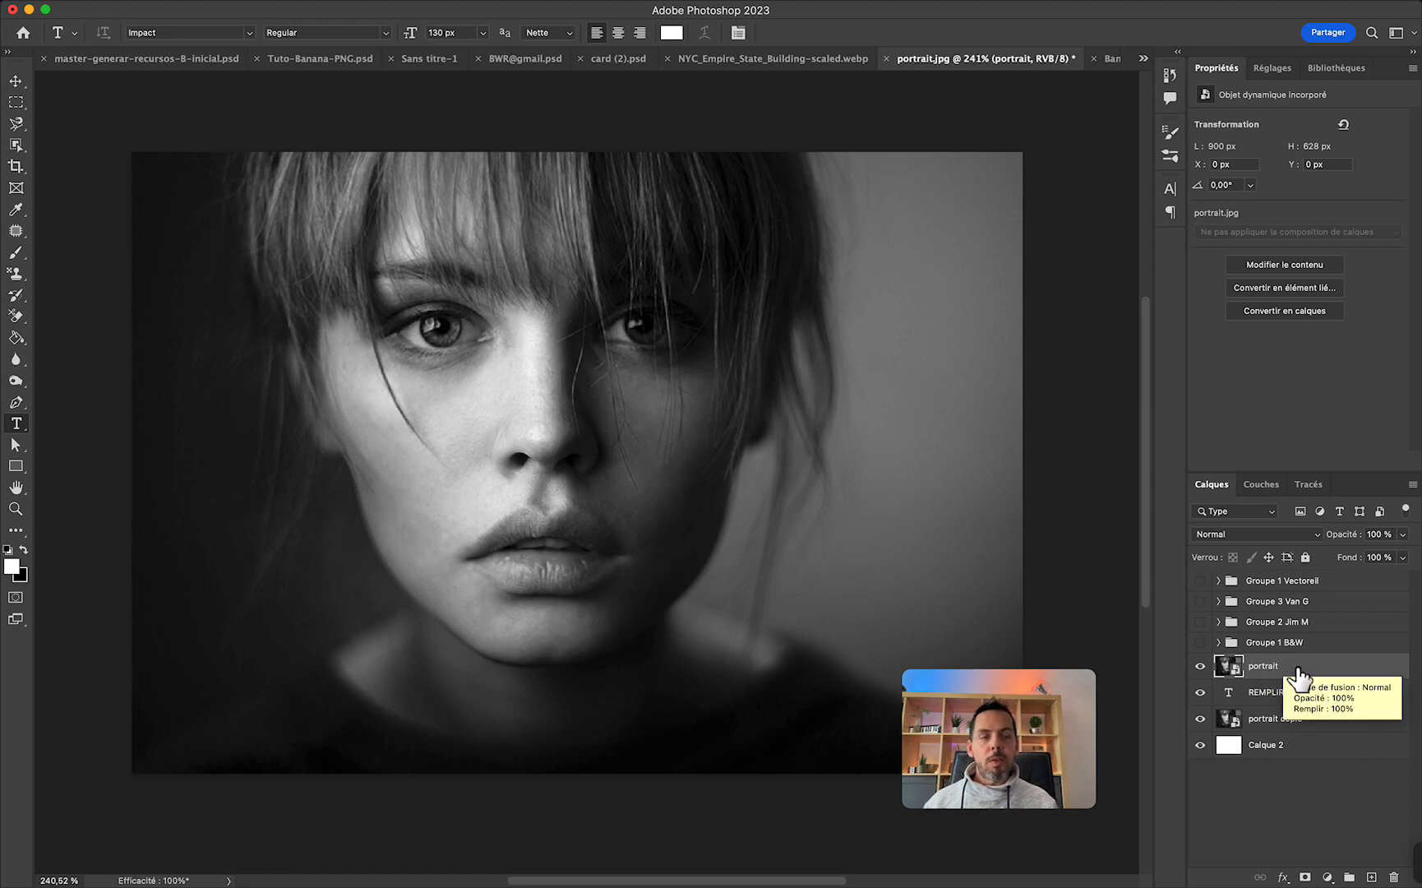
right_click(1305, 674)
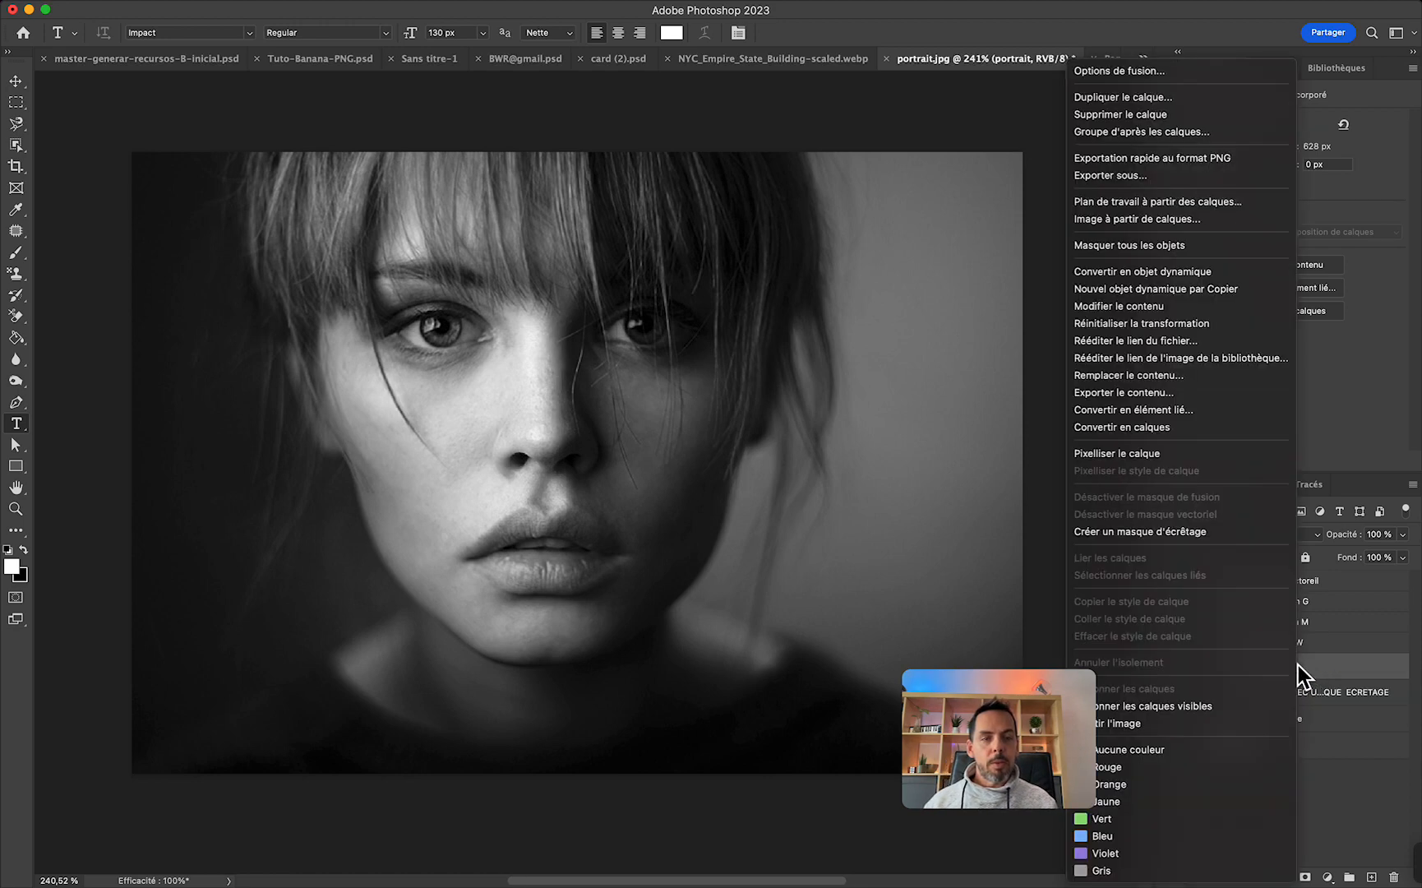
left_click(1166, 536)
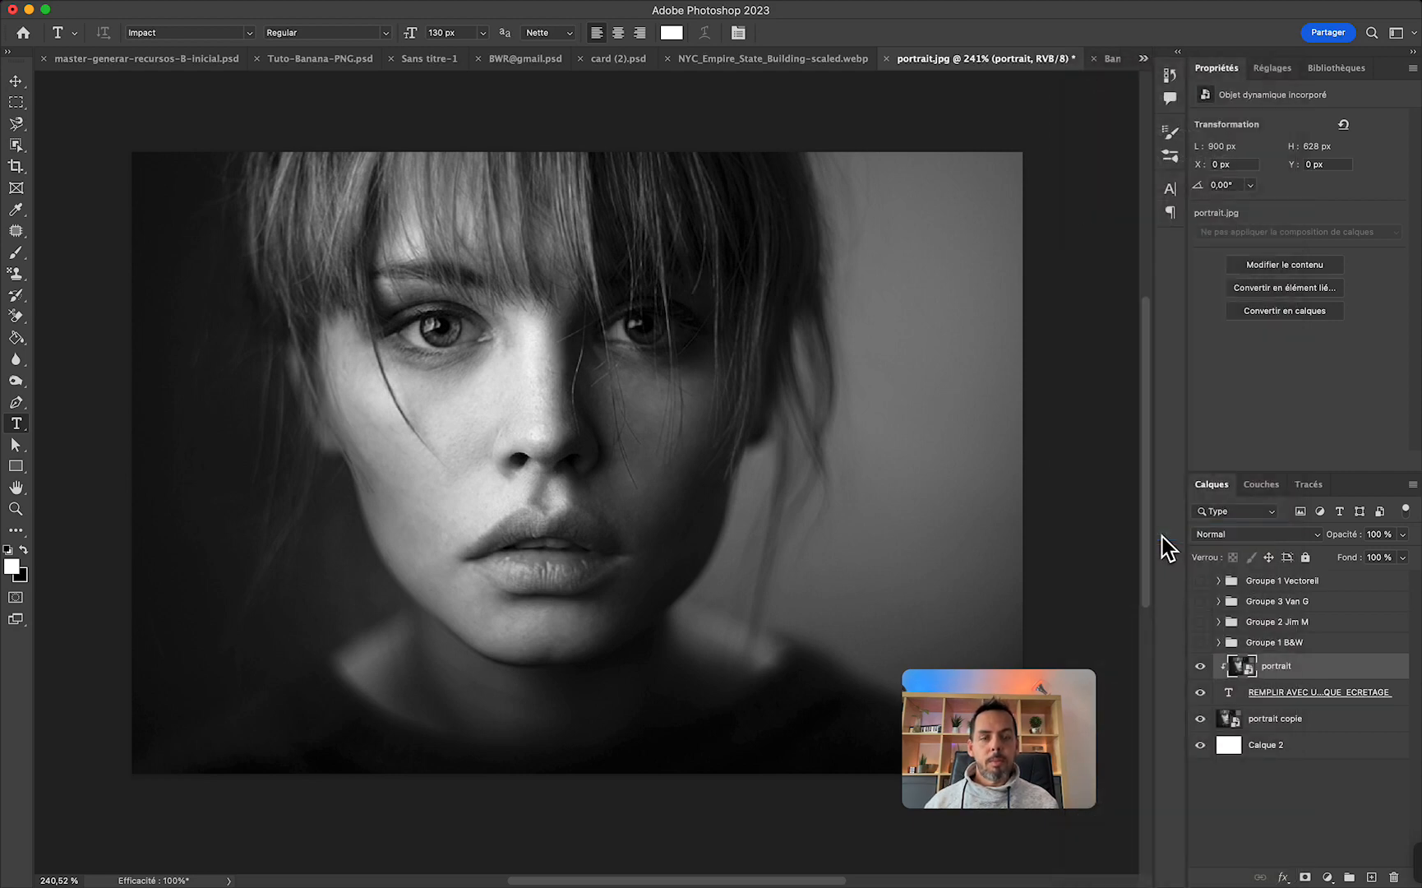
left_click(1200, 720)
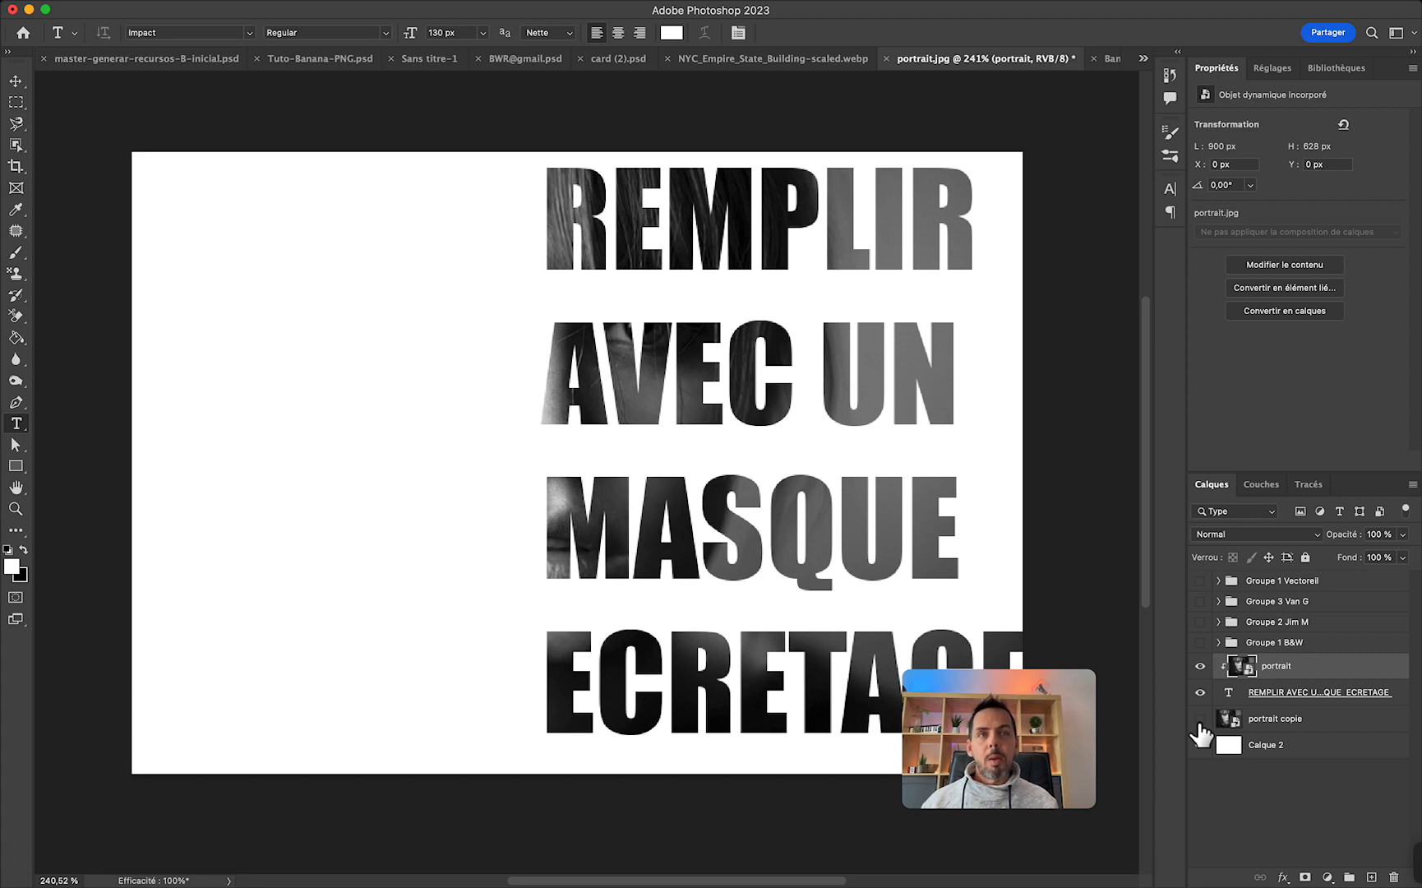
left_click(1200, 743)
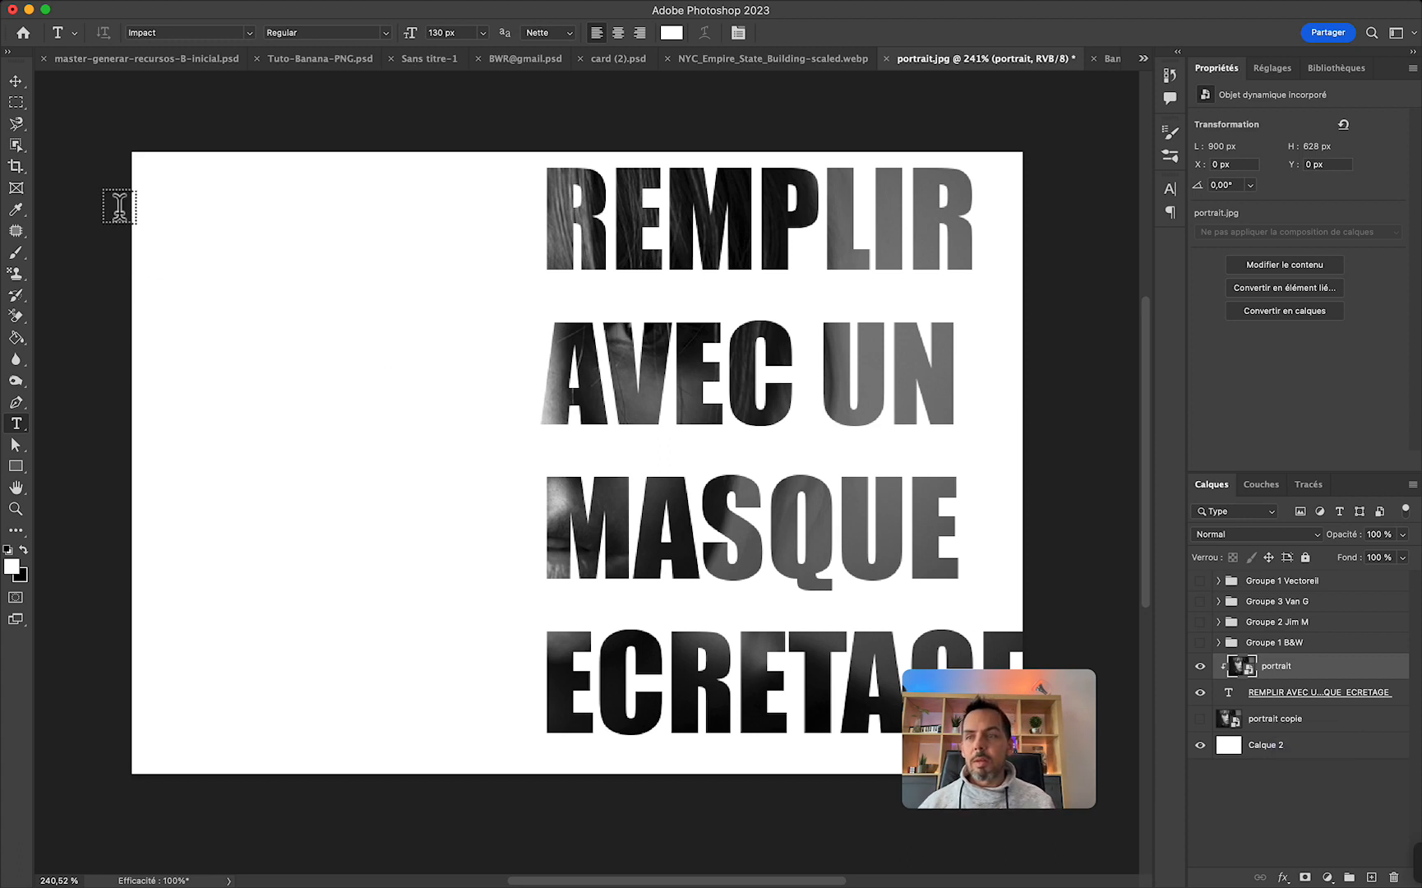
Show portrait copie and hide its right half with an inverted layer mask made from a rectangular selection
left_click(22, 109)
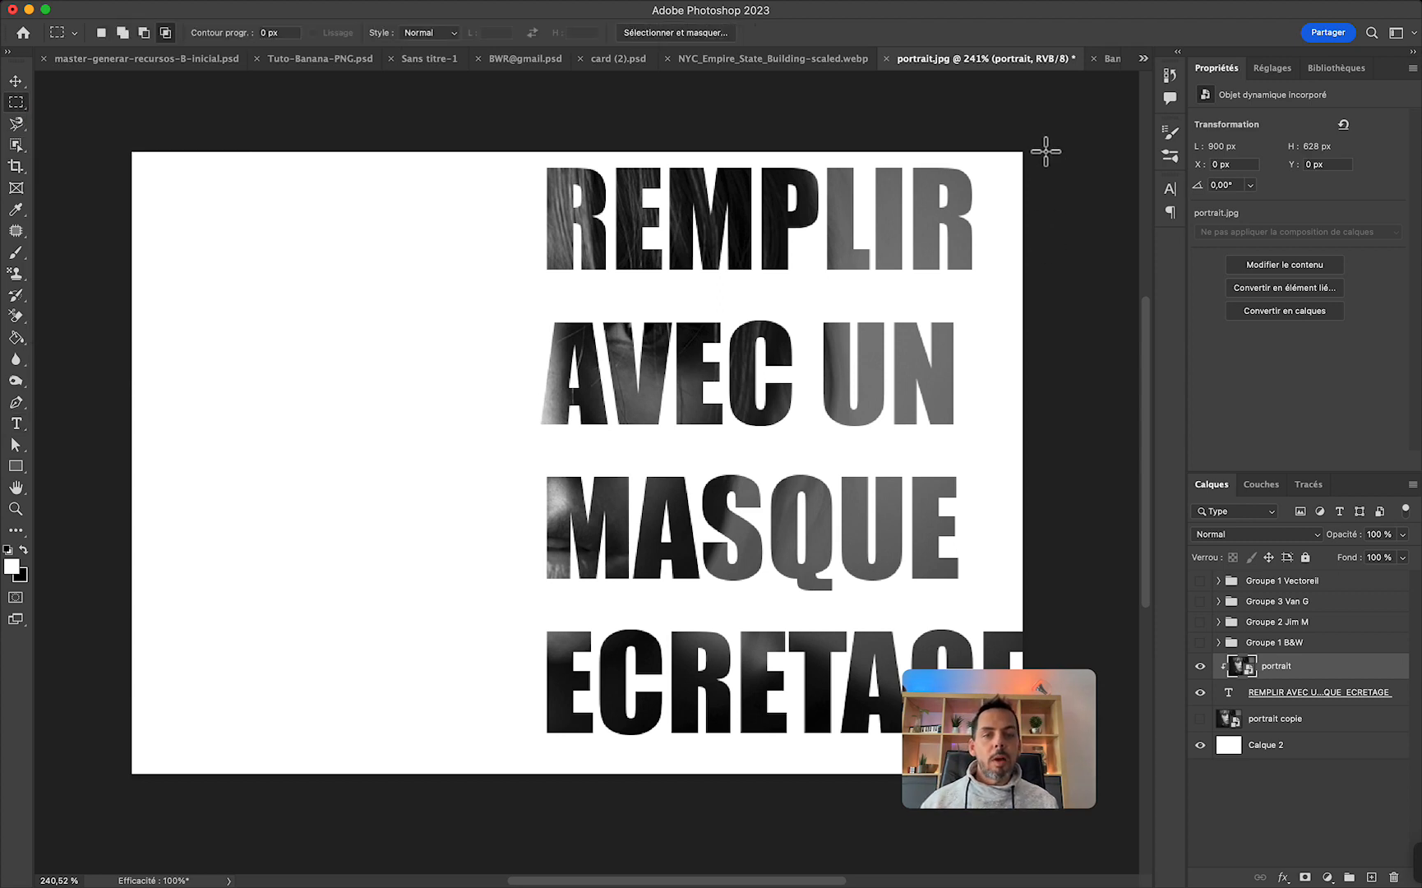
left_click_drag(1045, 151, 549, 775)
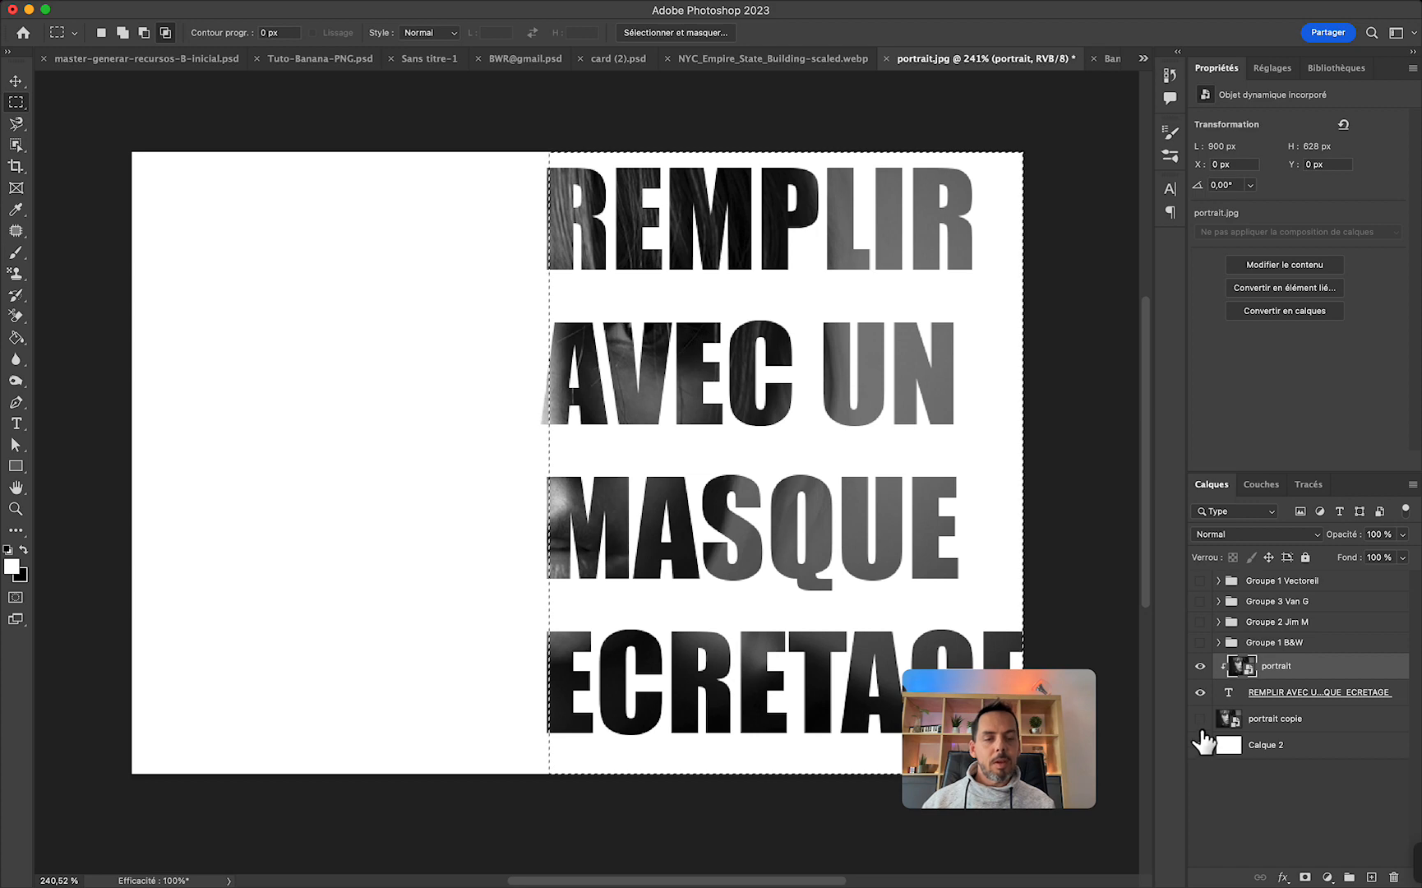
left_click(1201, 722)
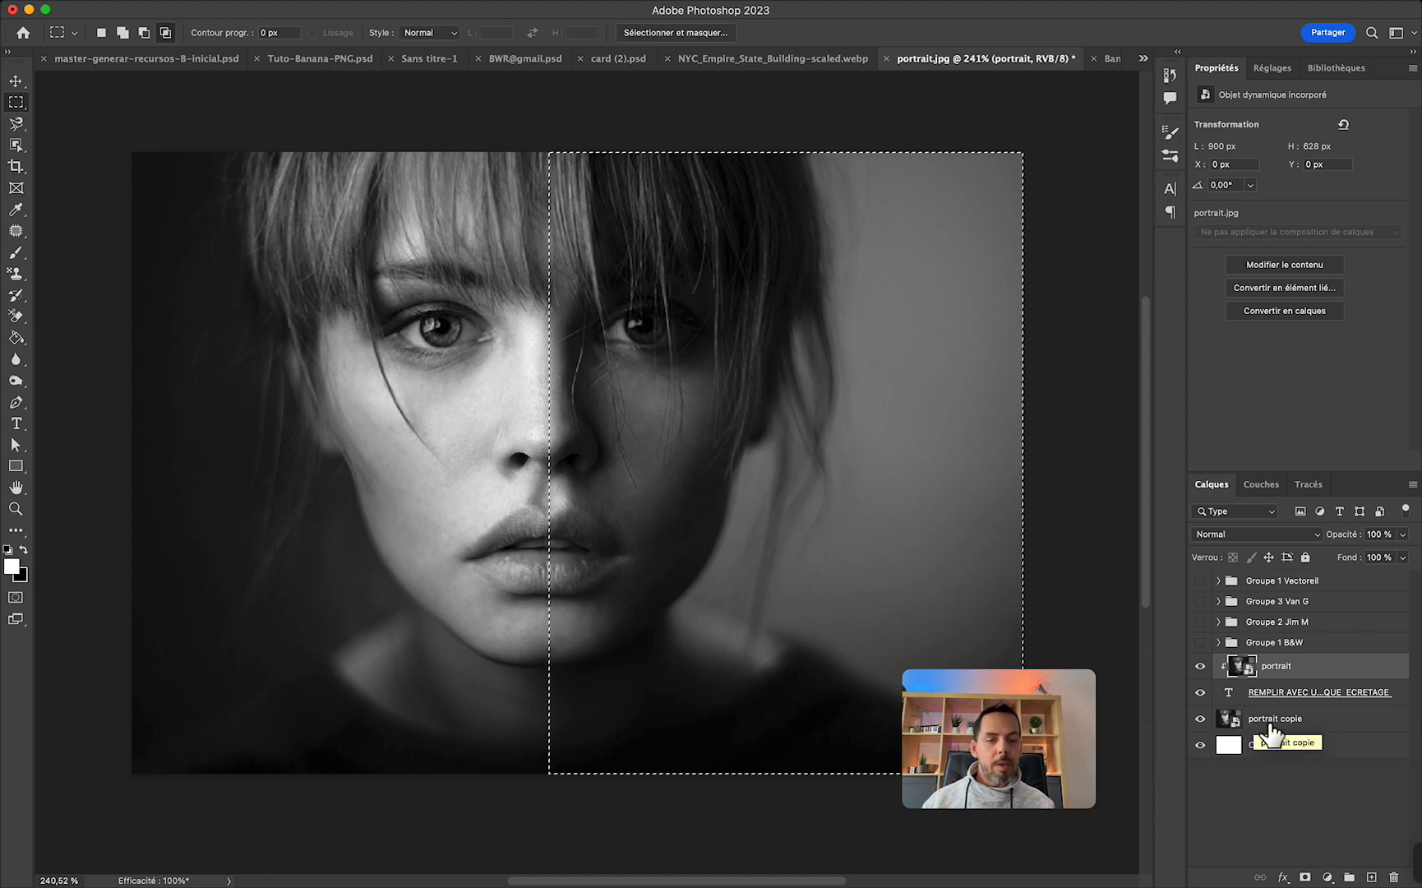
left_click(1270, 721)
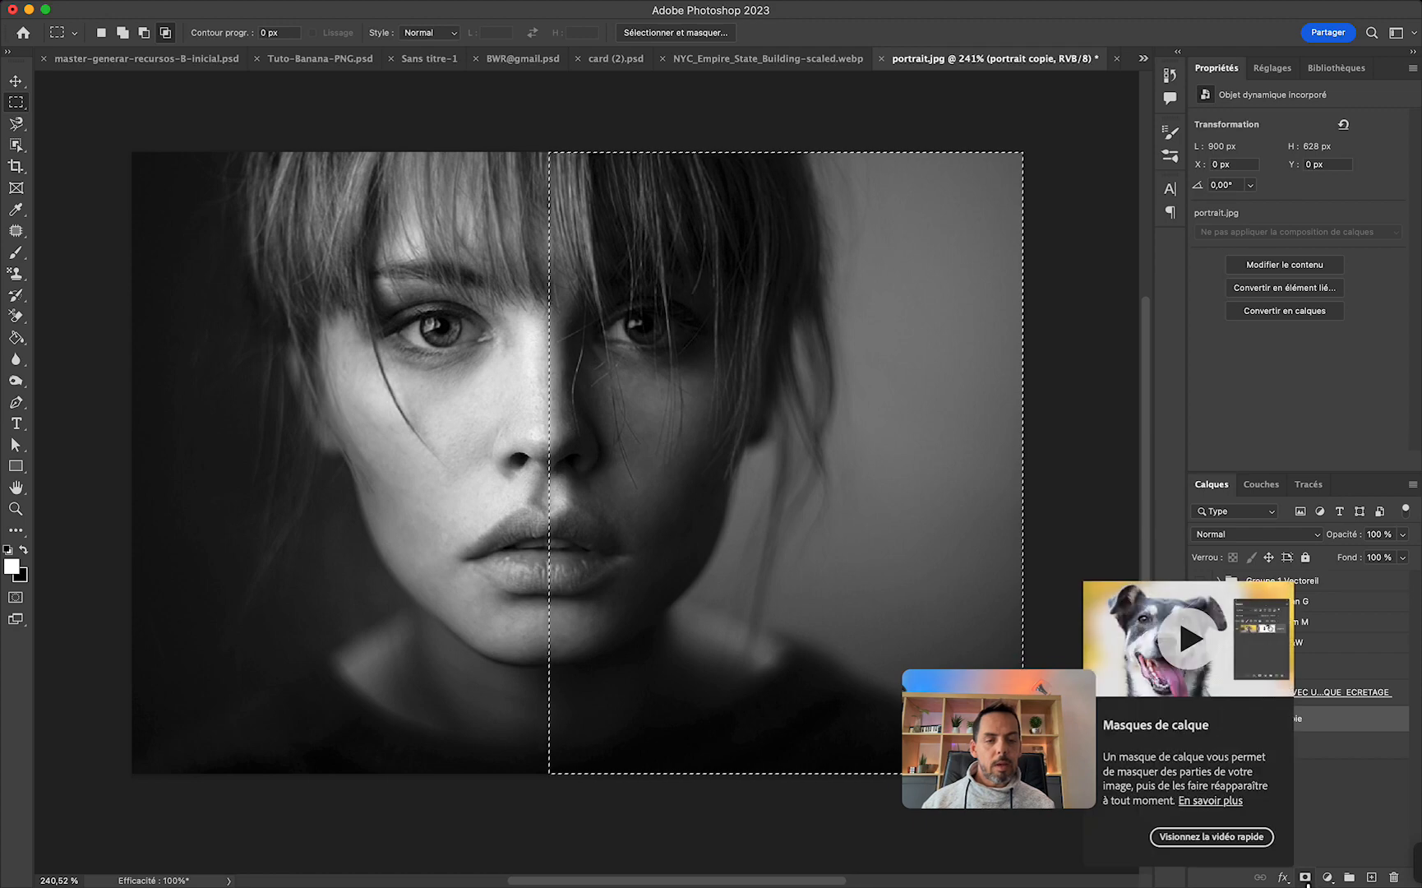
left_click(1306, 877)
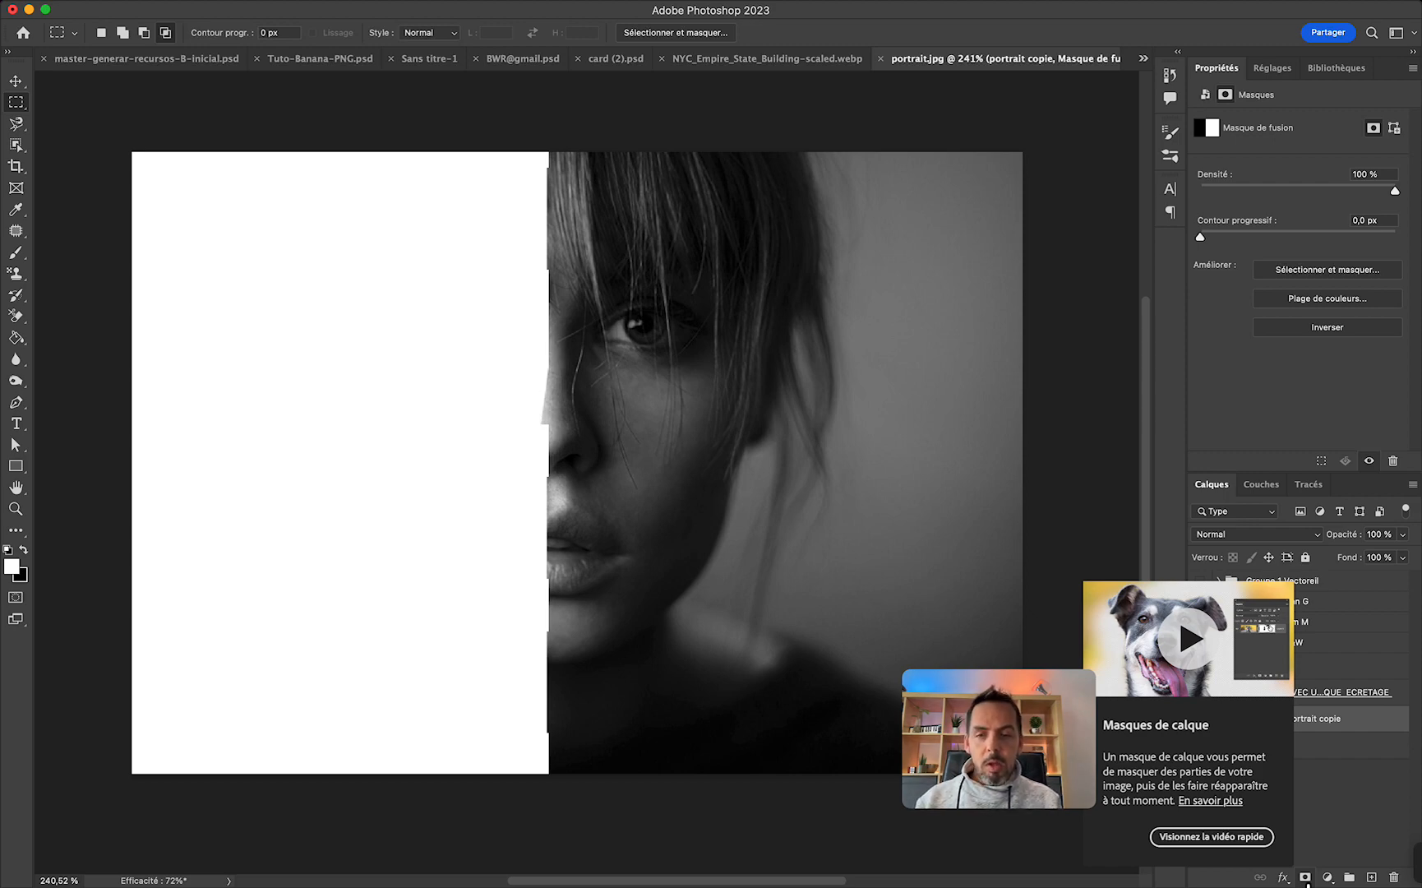
key("super+i")
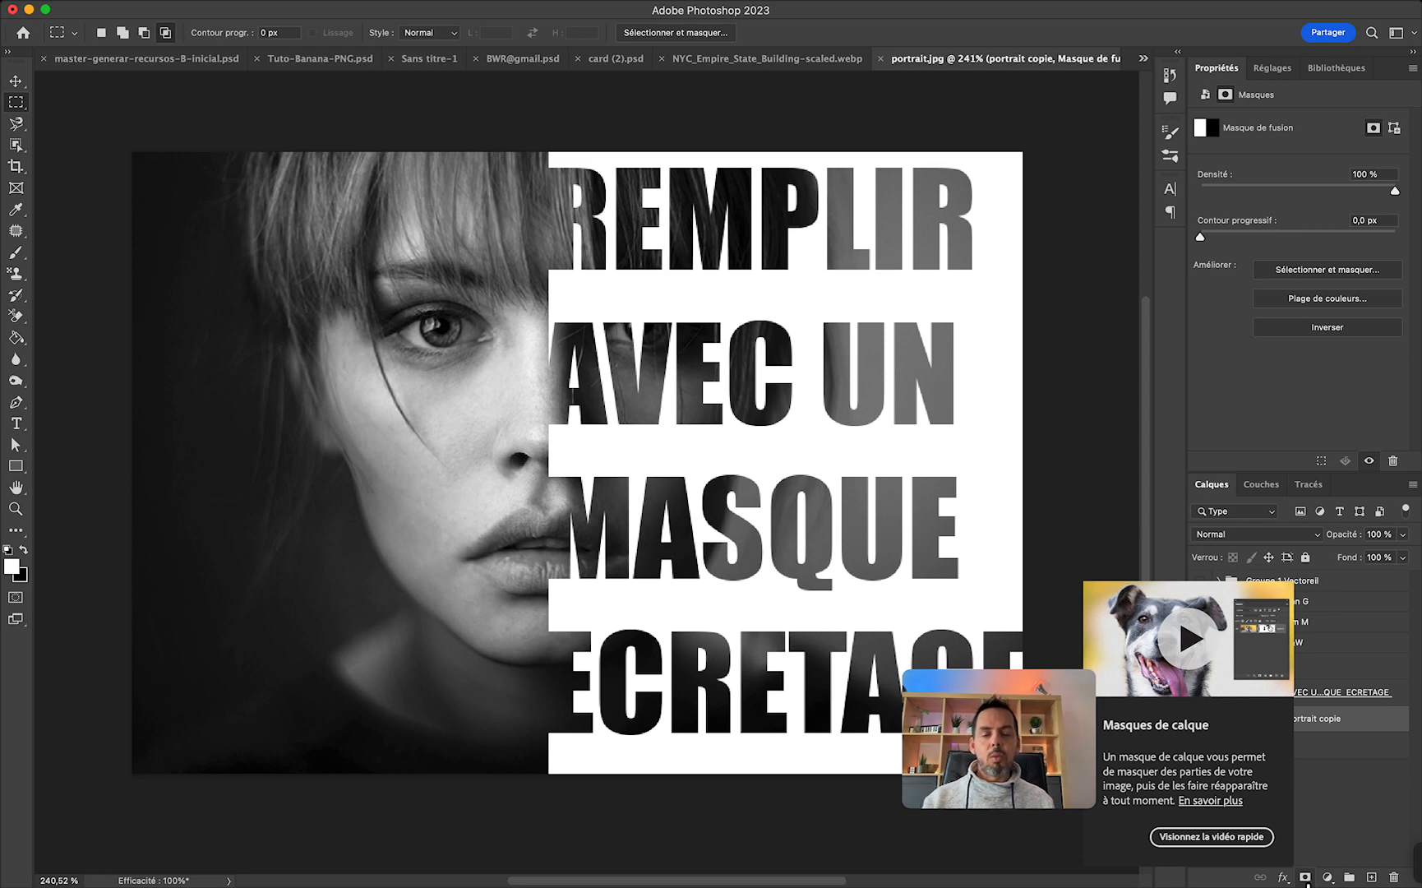